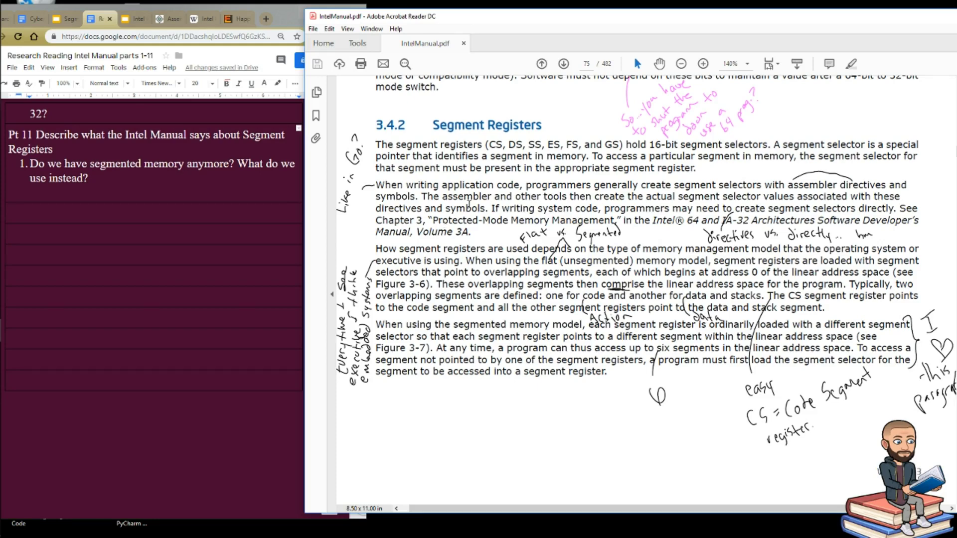
Scroll the manual and select the segment register names and the phrase 'appropriate segment register'.
scroll(523, 312, down, 6)
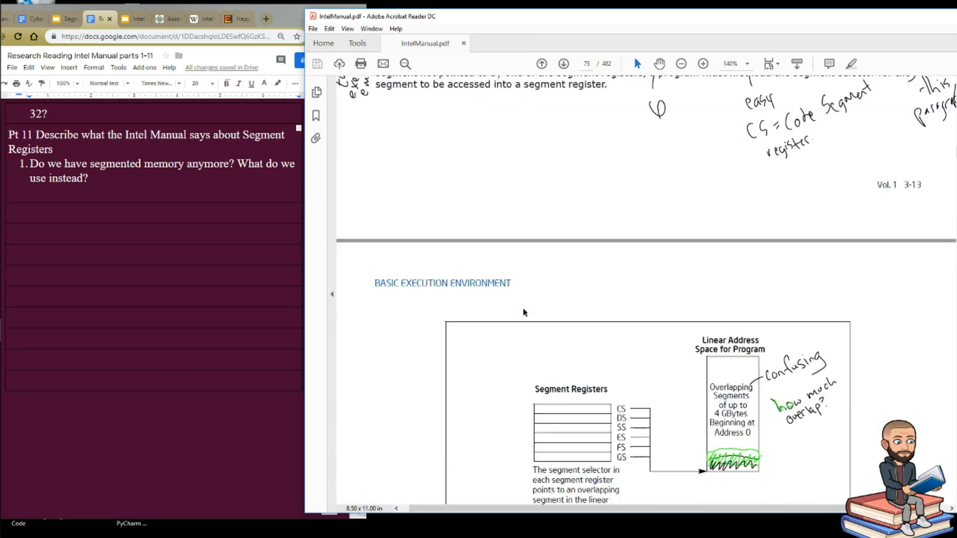
scroll(521, 317, down, 3)
scroll(515, 318, up, 5)
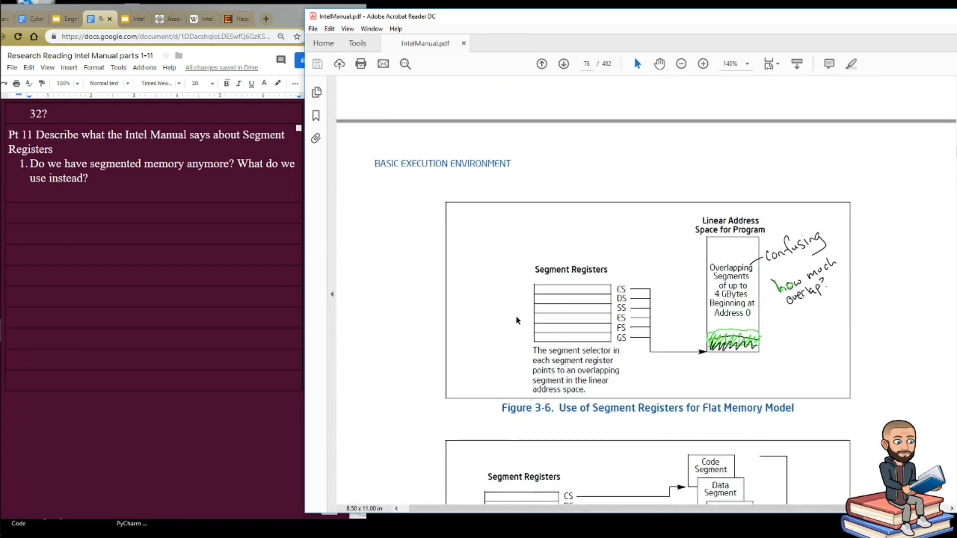
scroll(512, 318, up, 4)
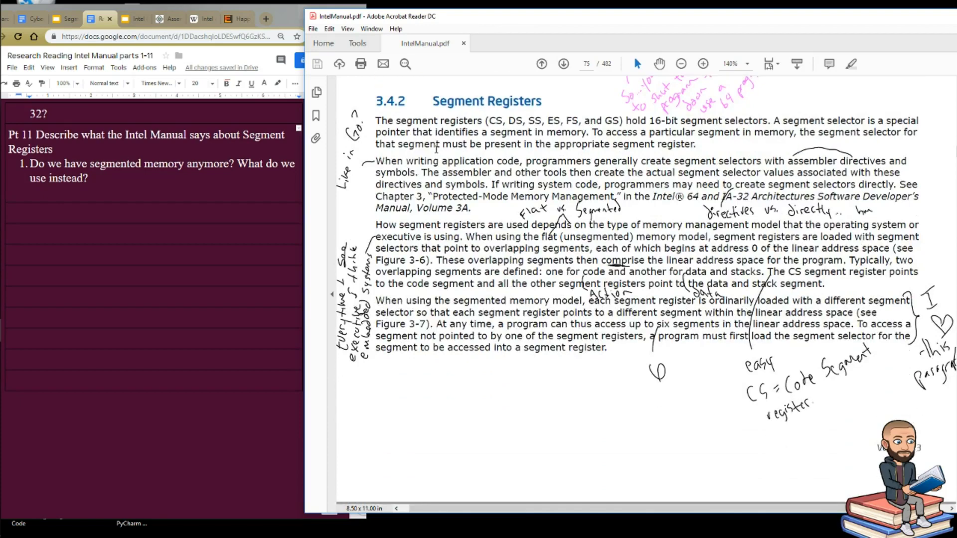
drag(483, 121, 623, 115)
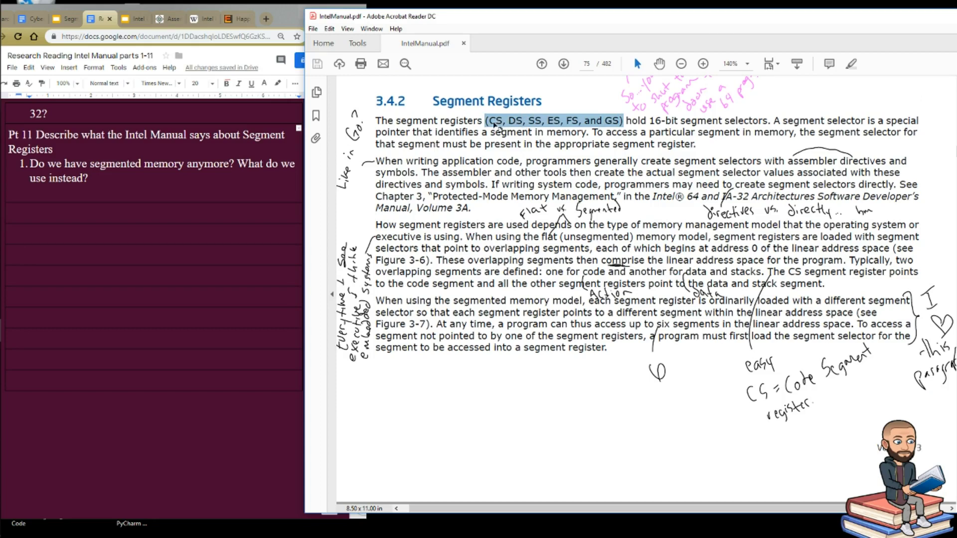
click(648, 135)
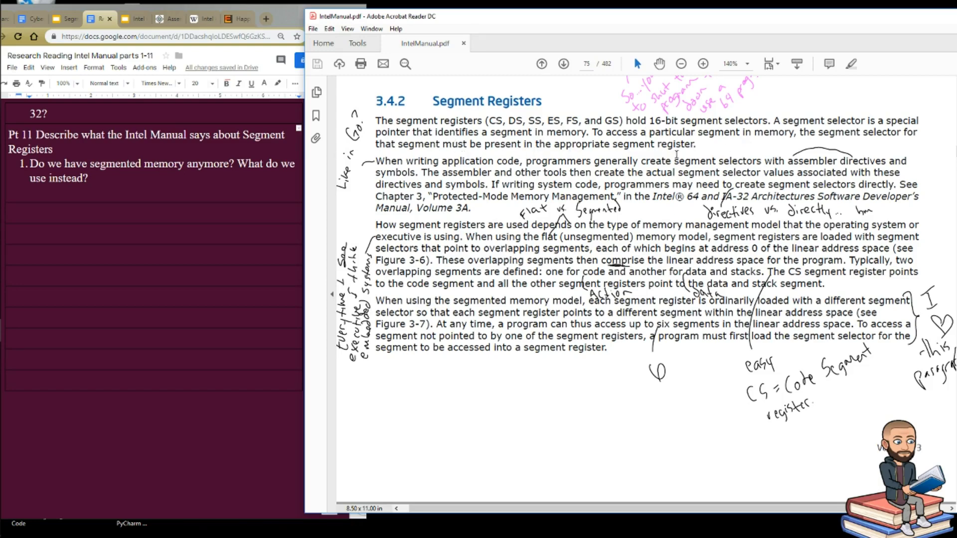
drag(696, 144, 607, 145)
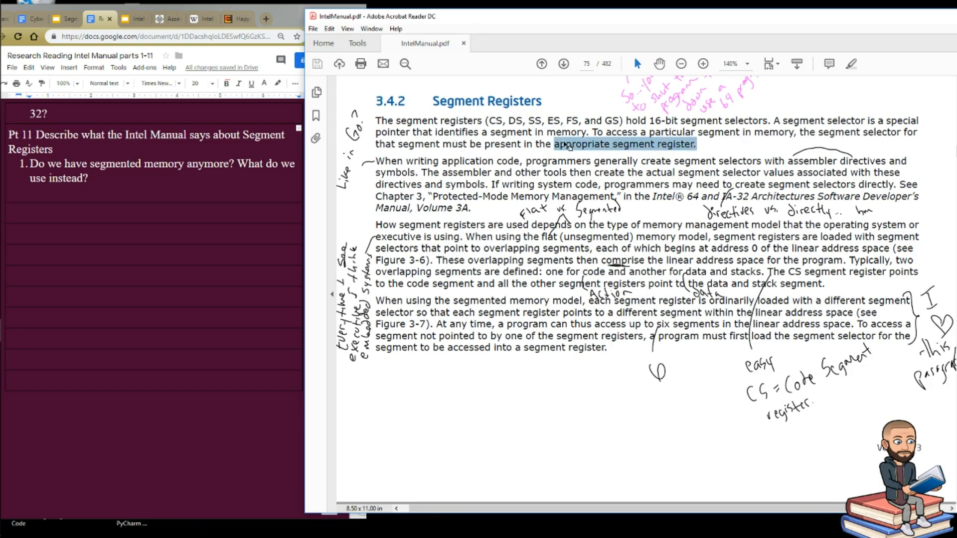
Add question 2, 'How do you access memory in a particular segment?', then select the assembler-directive sentences.
click(102, 180)
key(Return)
text(How do you access memory in a particular segment?)
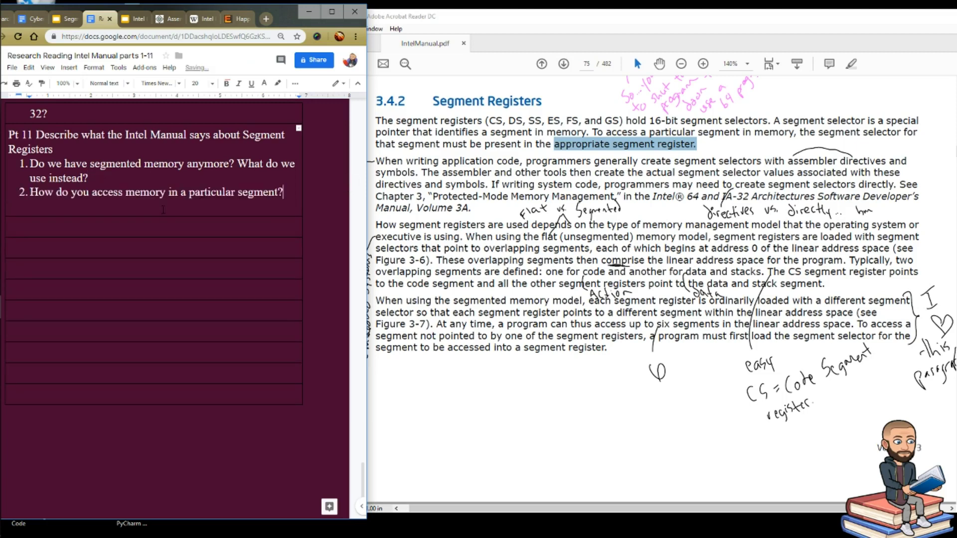
click(450, 185)
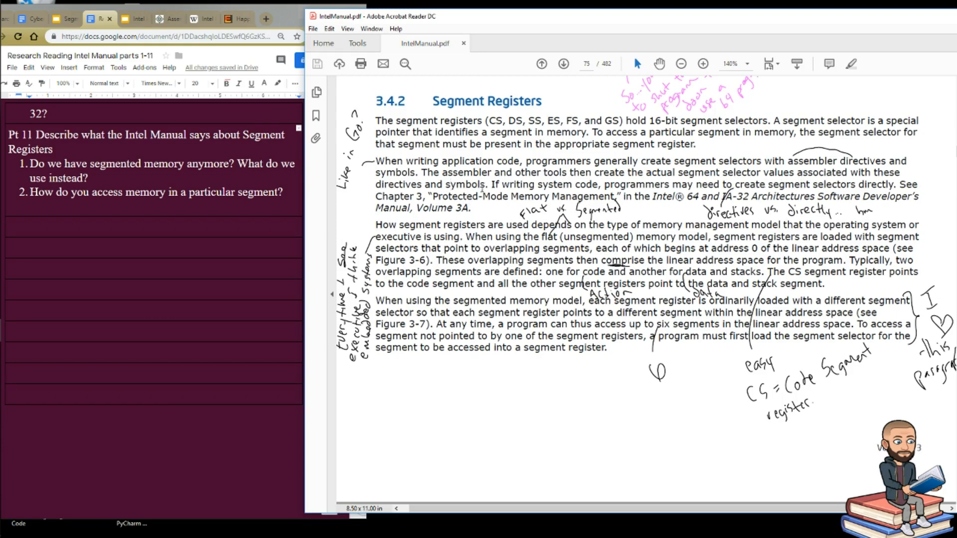
drag(489, 184, 389, 168)
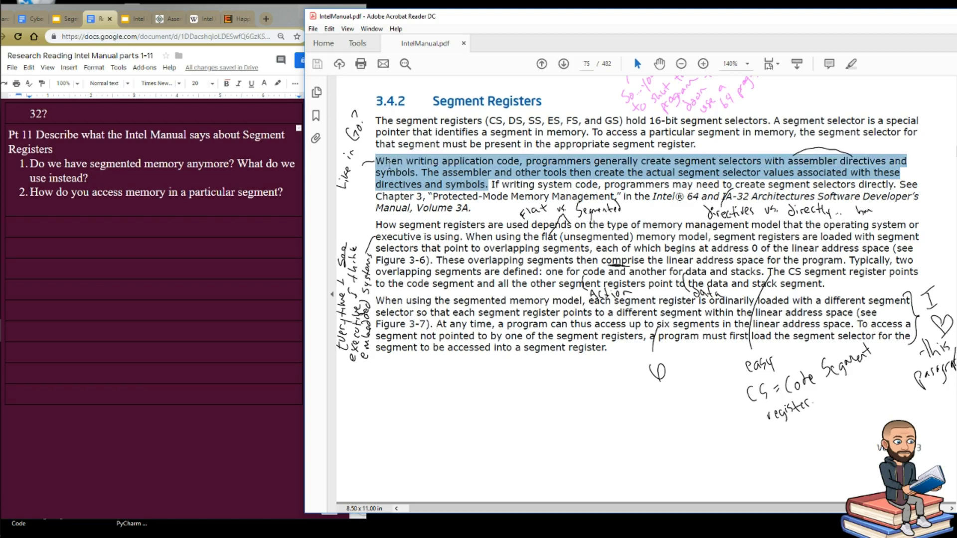
click(799, 171)
Select the system-code sentence and add question 3, 'What would system code be? (just askin)'.
drag(785, 161, 842, 163)
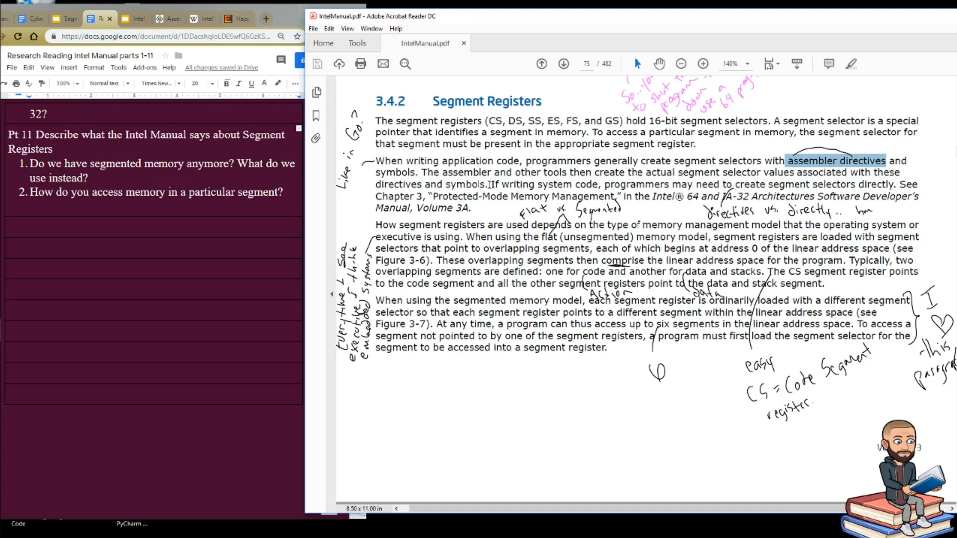
drag(490, 185, 891, 186)
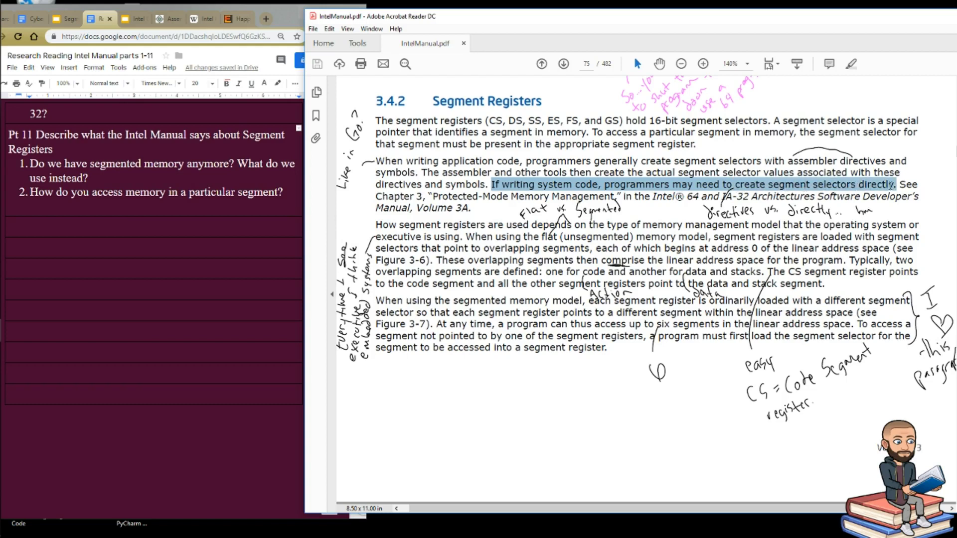
click(296, 195)
key(Return)
text(What would system code be?)
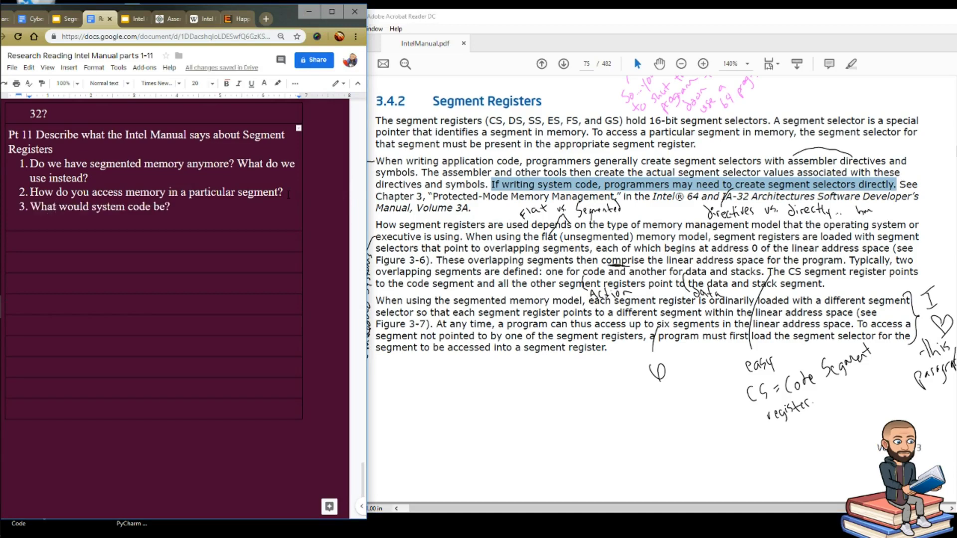
click(455, 236)
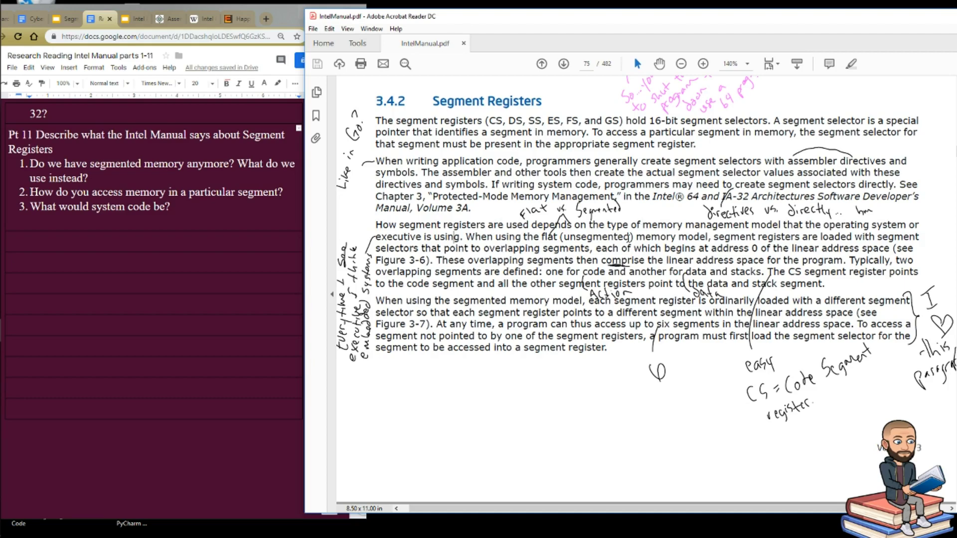
key(alt+Tab)
text(()
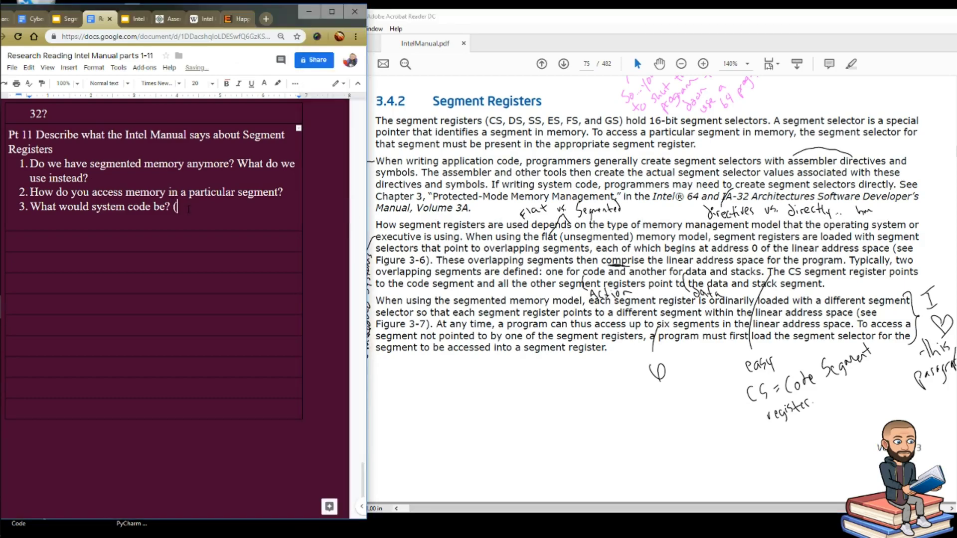
text(just askin))
click(518, 225)
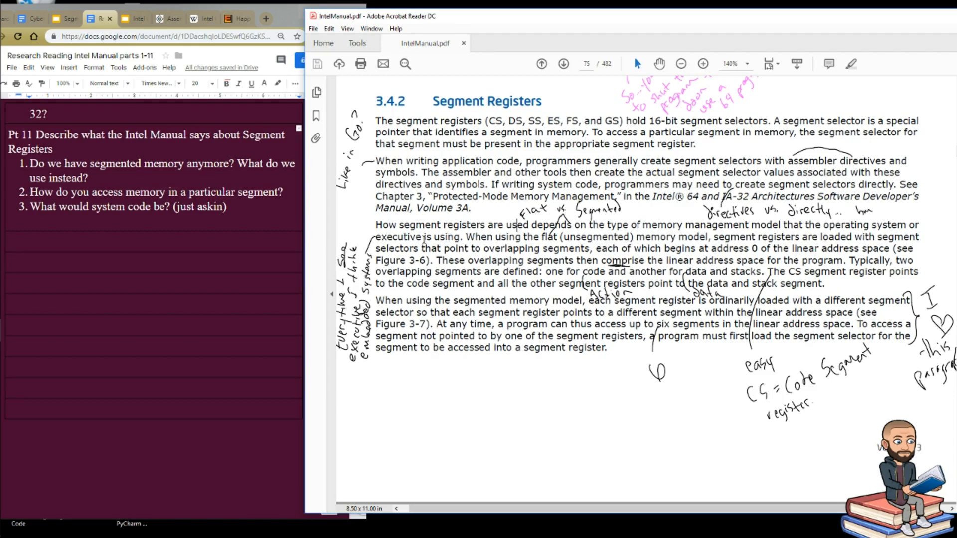
scroll(466, 242, down, 3)
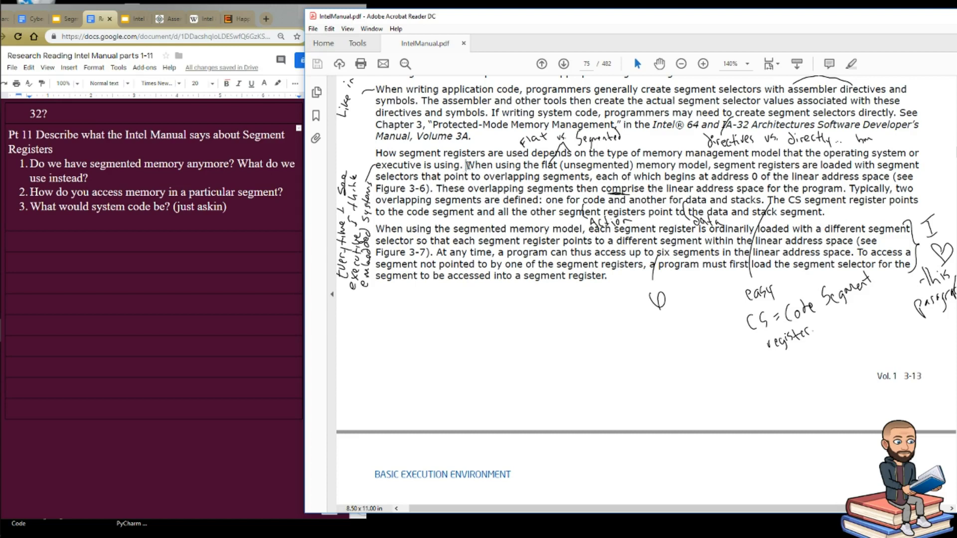
mouse_move(465, 166)
mouse_down()
mouse_move(557, 166)
mouse_move(467, 166)
mouse_up()
drag(465, 165, 594, 177)
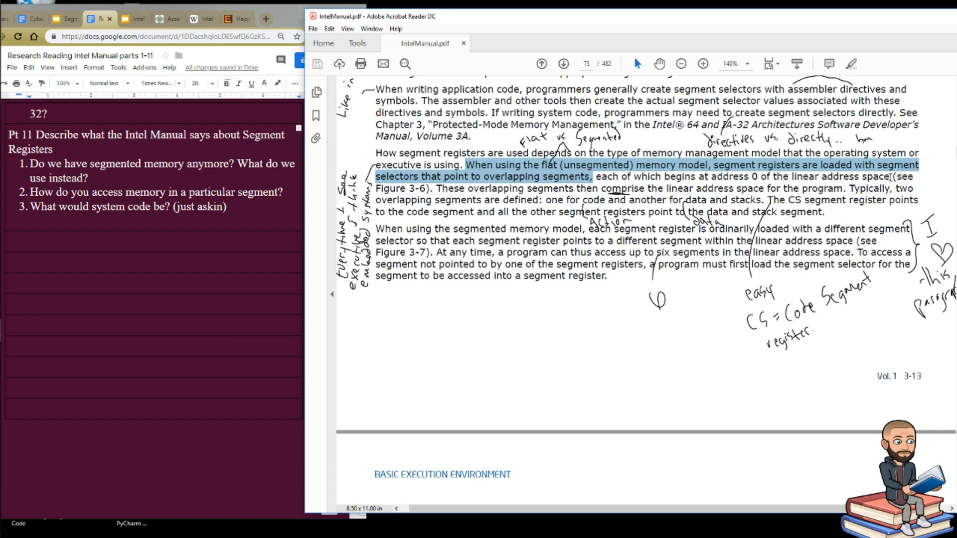
drag(436, 188, 502, 188)
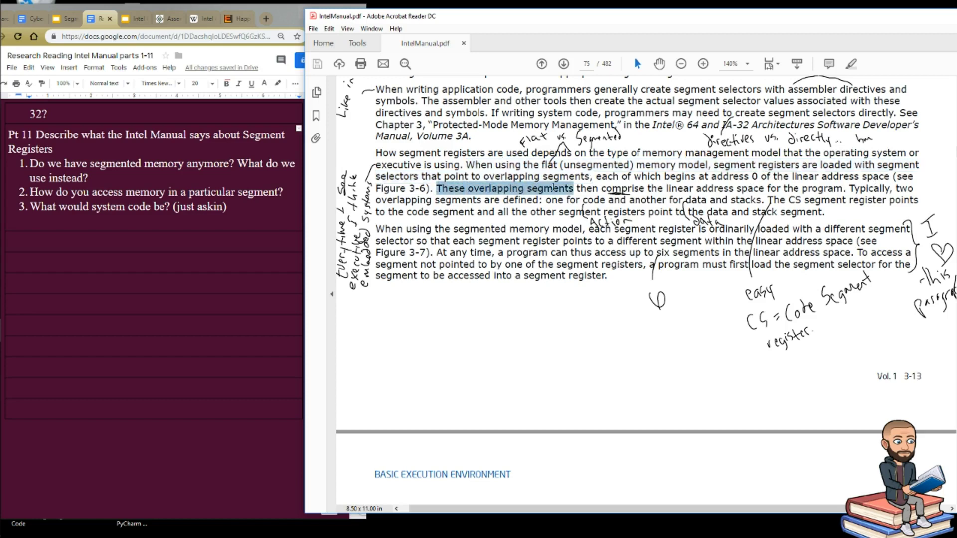
drag(554, 188, 853, 221)
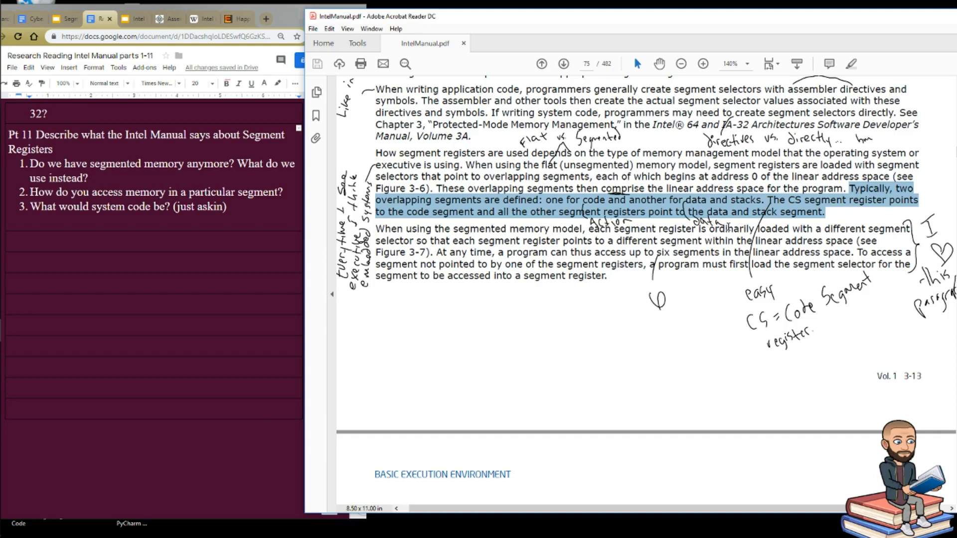
scroll(680, 229, down, 1)
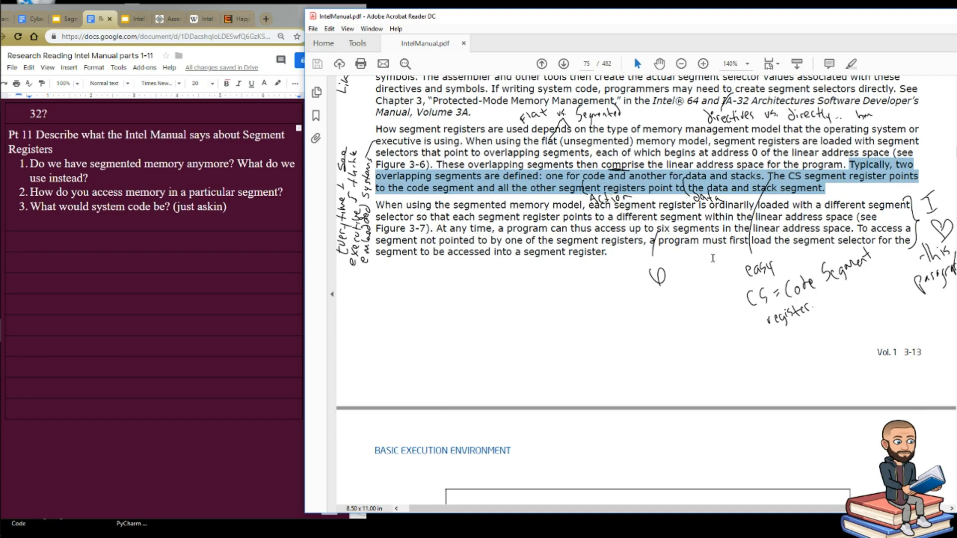
click(495, 299)
Select segmented-model passages on segment registers, six accessible segments and the linear address space.
drag(376, 205, 565, 207)
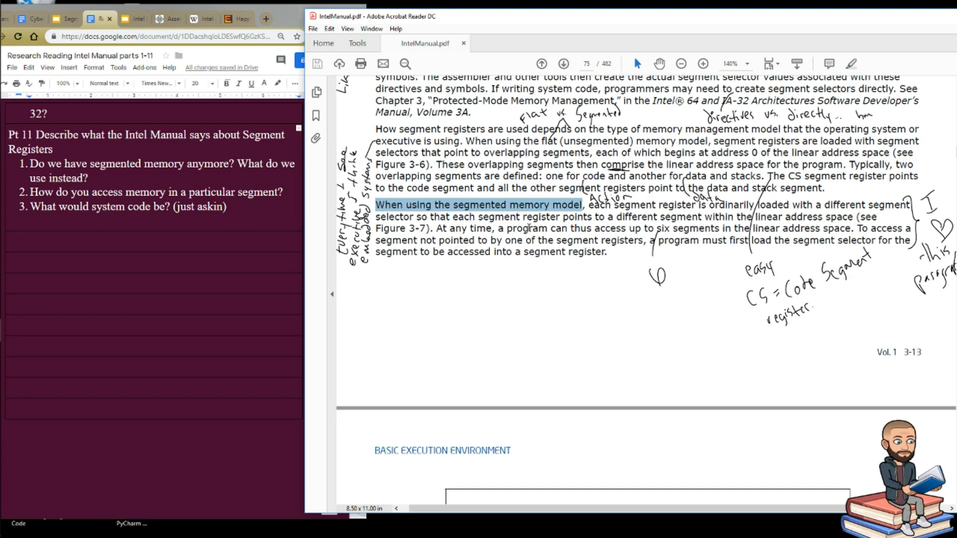
drag(414, 218, 597, 216)
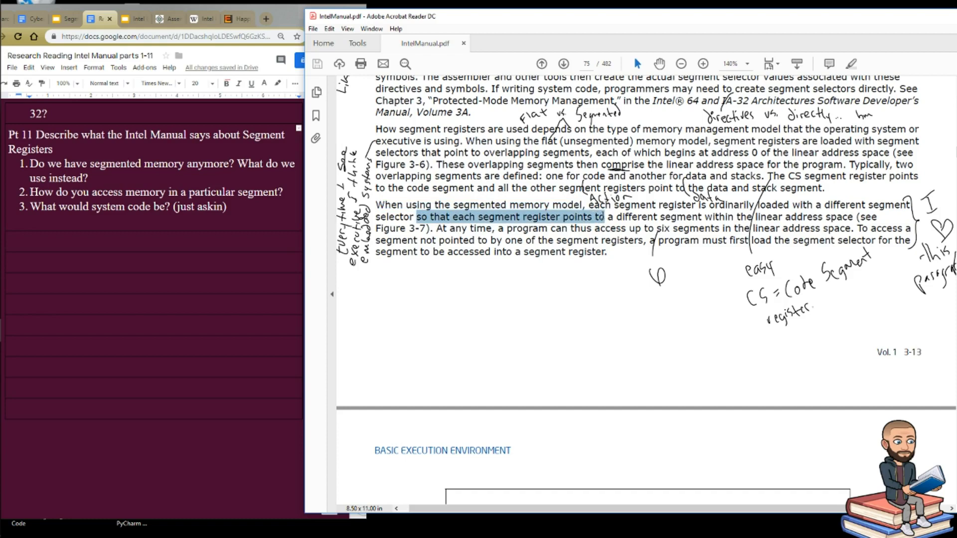
drag(603, 217, 854, 218)
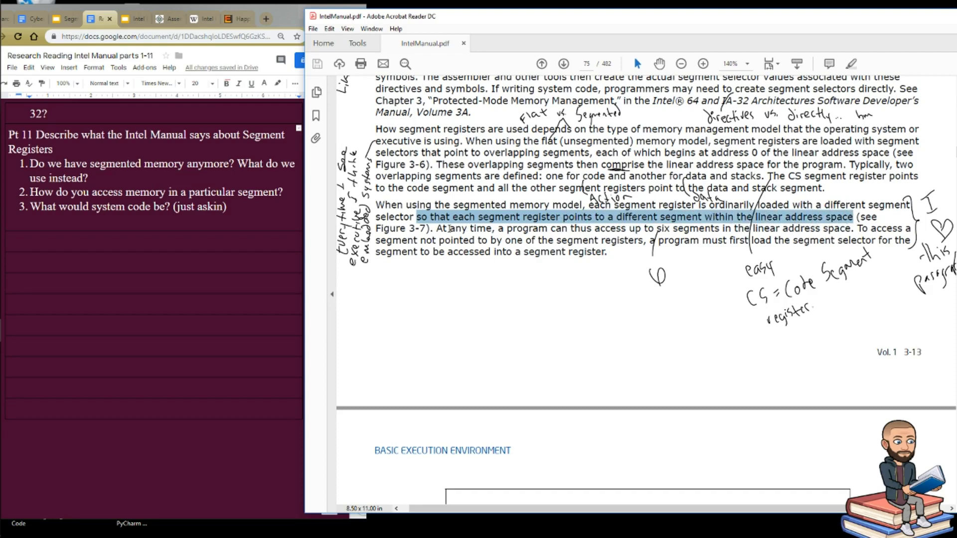
drag(436, 228, 851, 228)
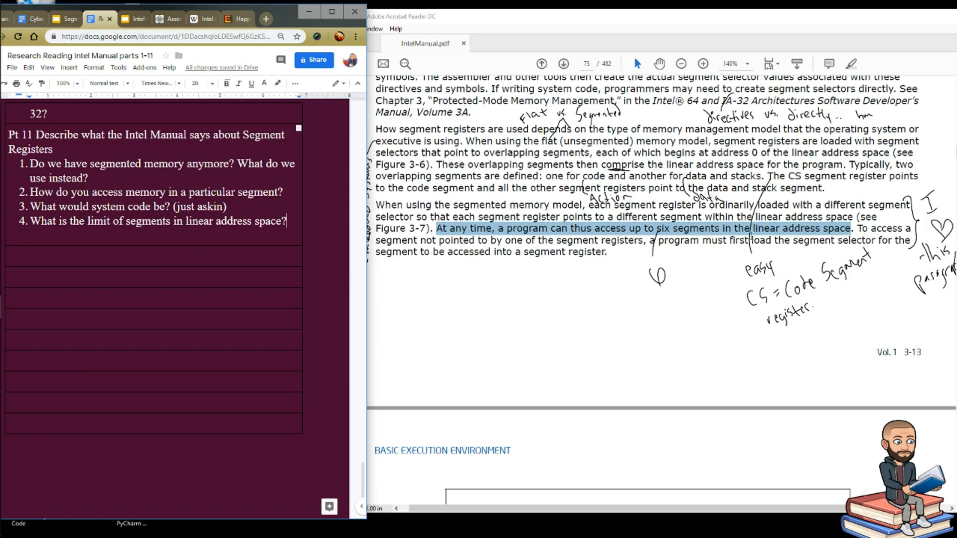
click(775, 232)
drag(734, 229, 853, 228)
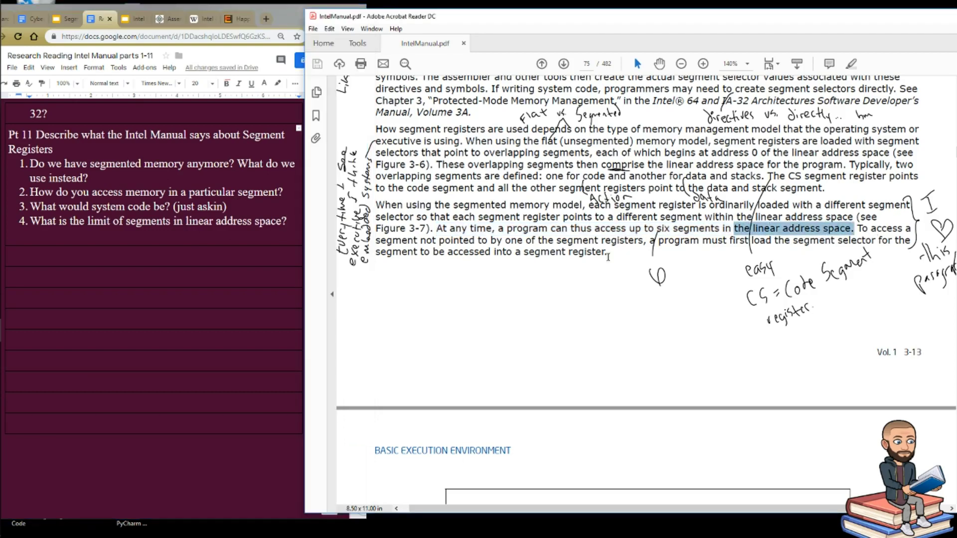
click(500, 254)
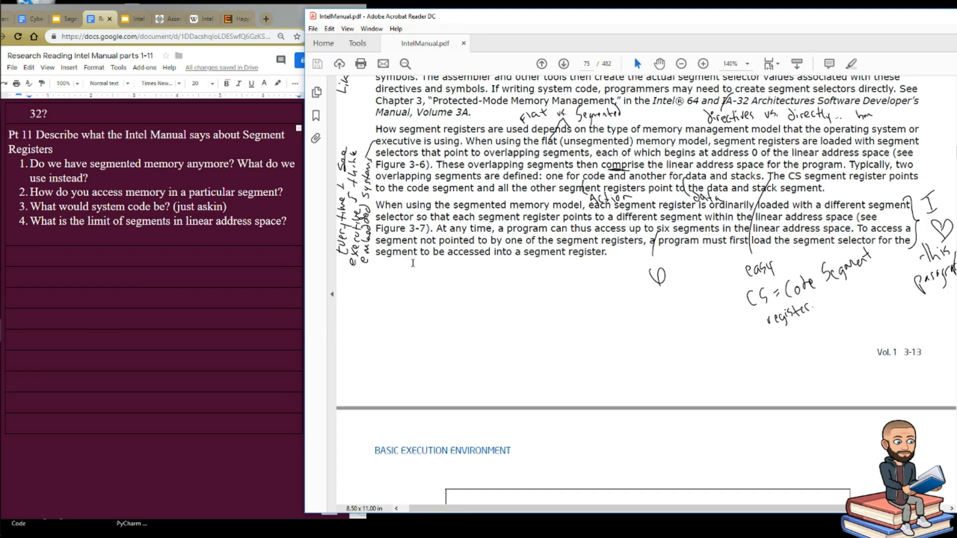
Scroll the manual, jump back to Figure 3-4 on page 73, then return to page 76.
scroll(464, 233, down, 2)
scroll(464, 232, down, 2)
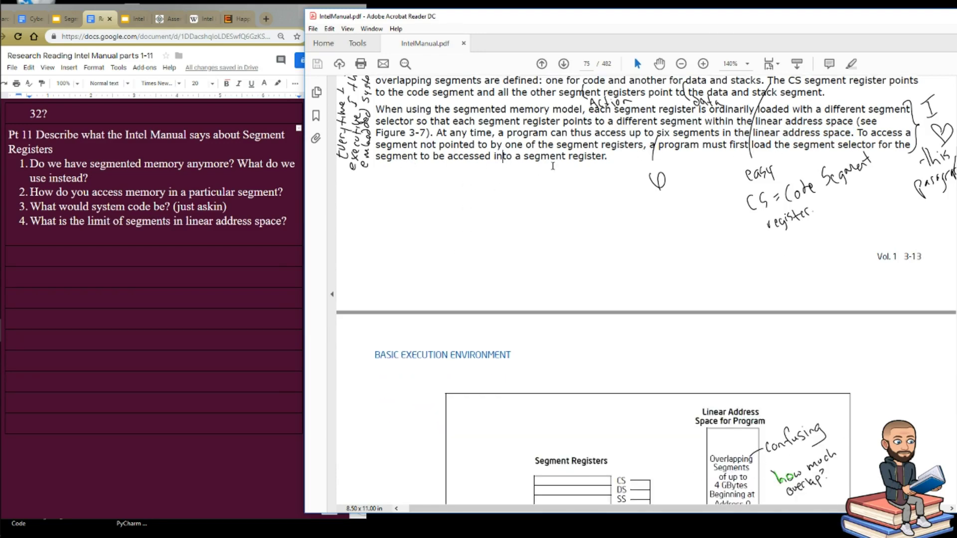
scroll(554, 166, down, 3)
scroll(558, 169, down, 9)
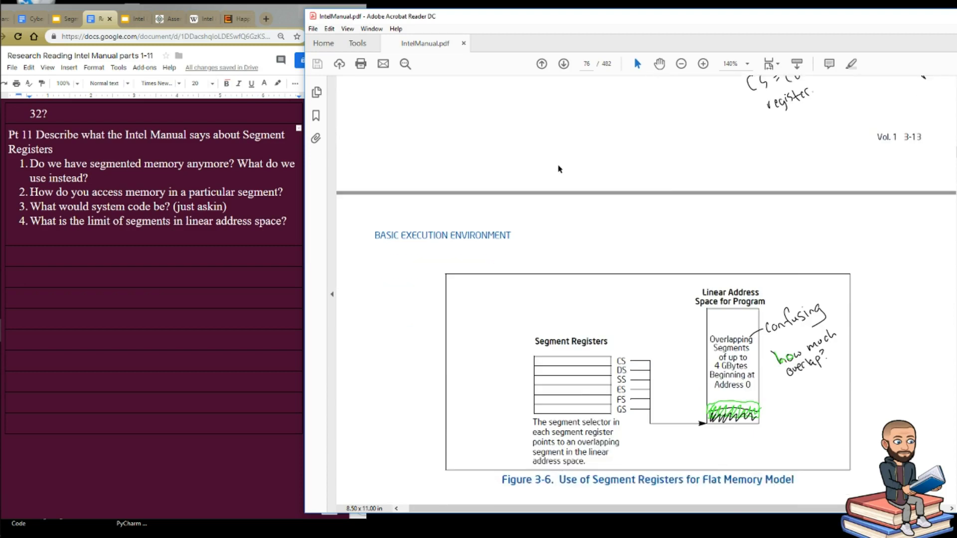
scroll(546, 196, down, 1)
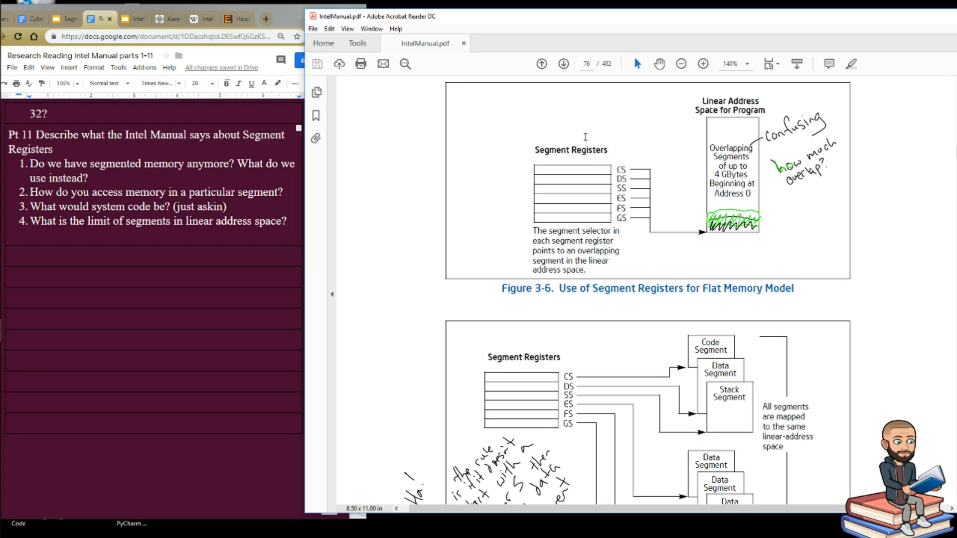
key(alt+Left)
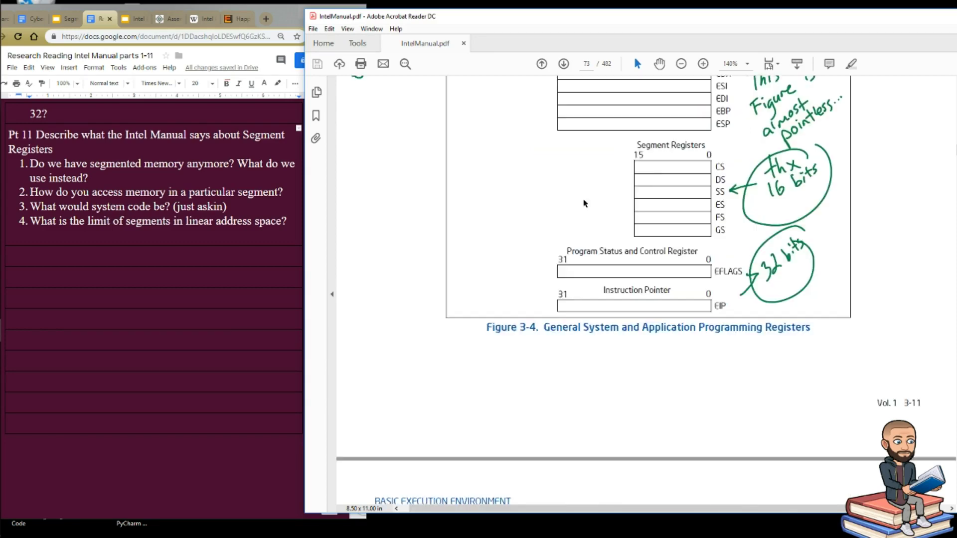
scroll(730, 194, down, 15)
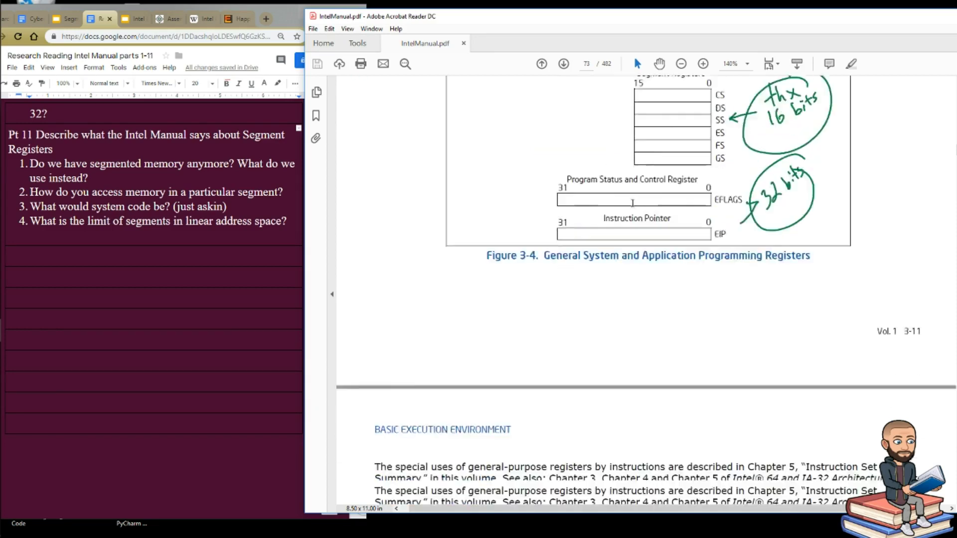
key(alt+Right)
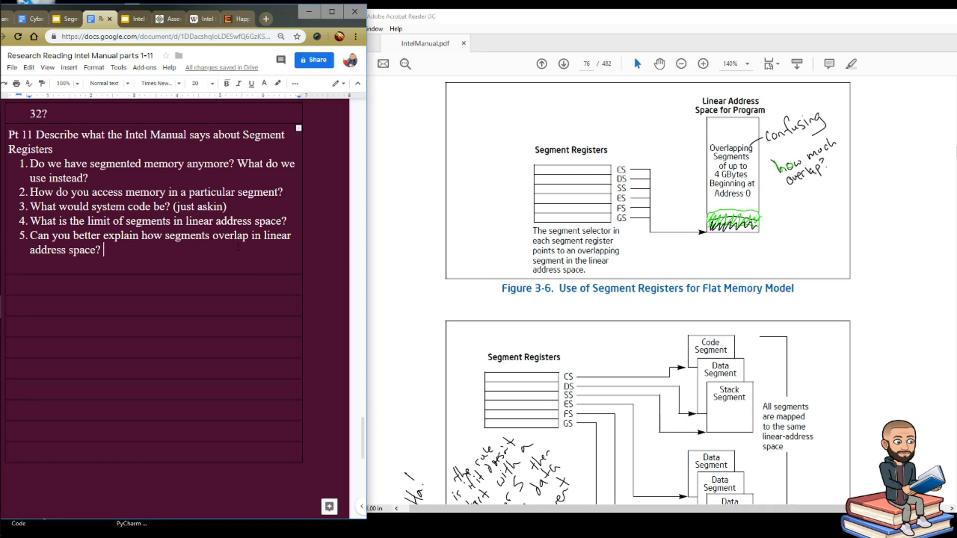
Scroll page 76 down to Figure 3-7's text on code, data and stack segment registers.
click(435, 189)
scroll(636, 166, down, 8)
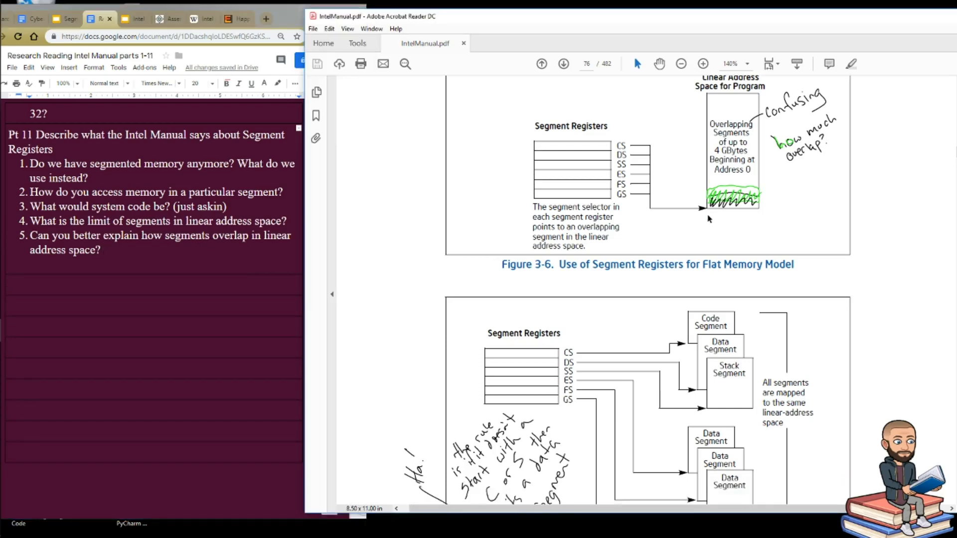
scroll(670, 251, down, 1)
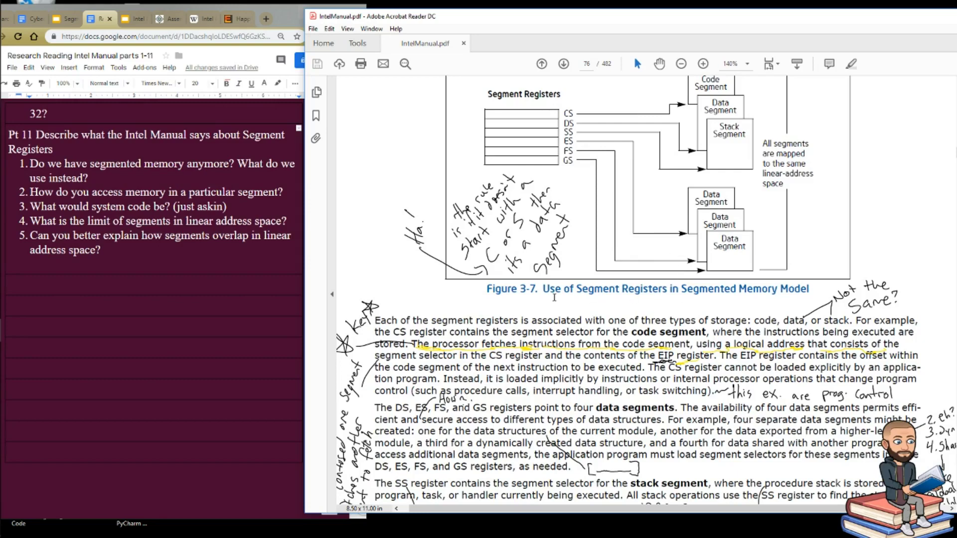
scroll(785, 295, up, 2)
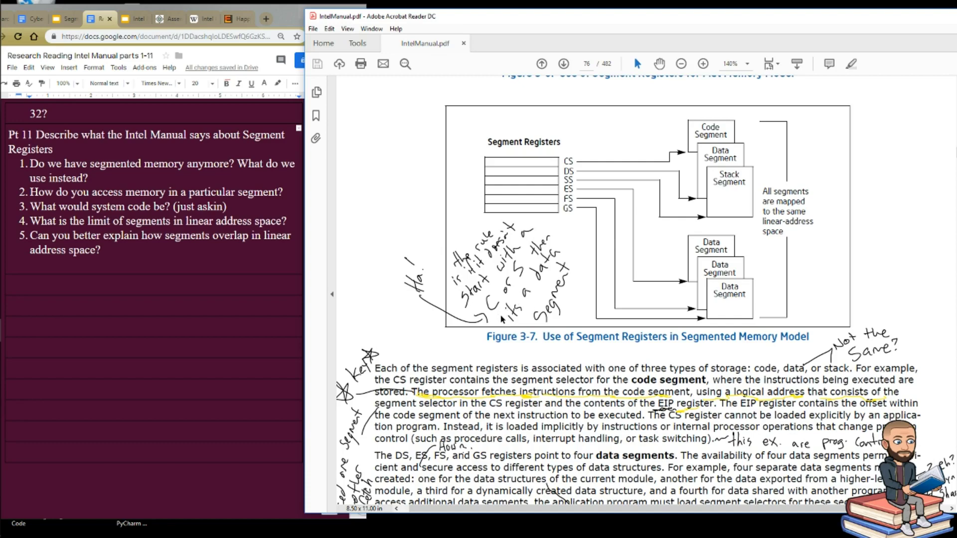
scroll(596, 289, down, 3)
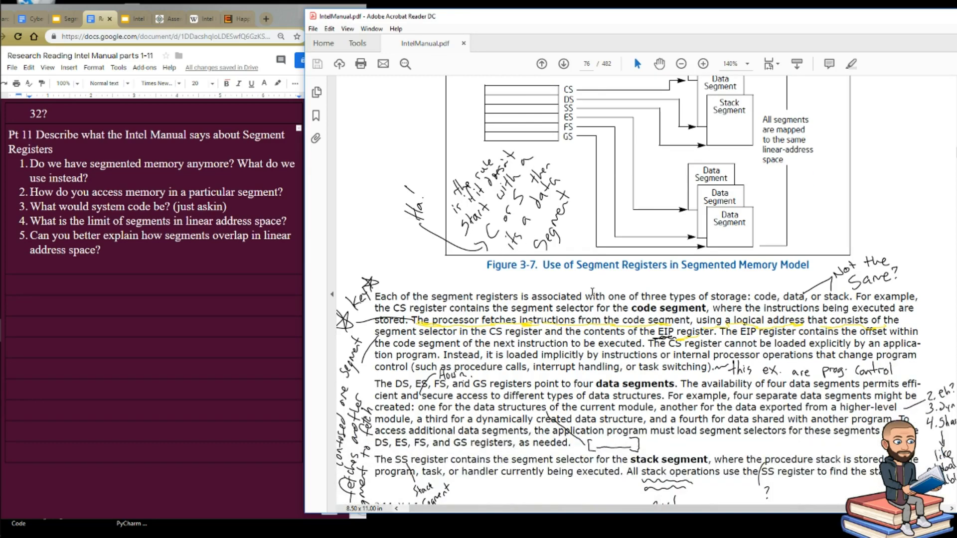
scroll(508, 327, up, 5)
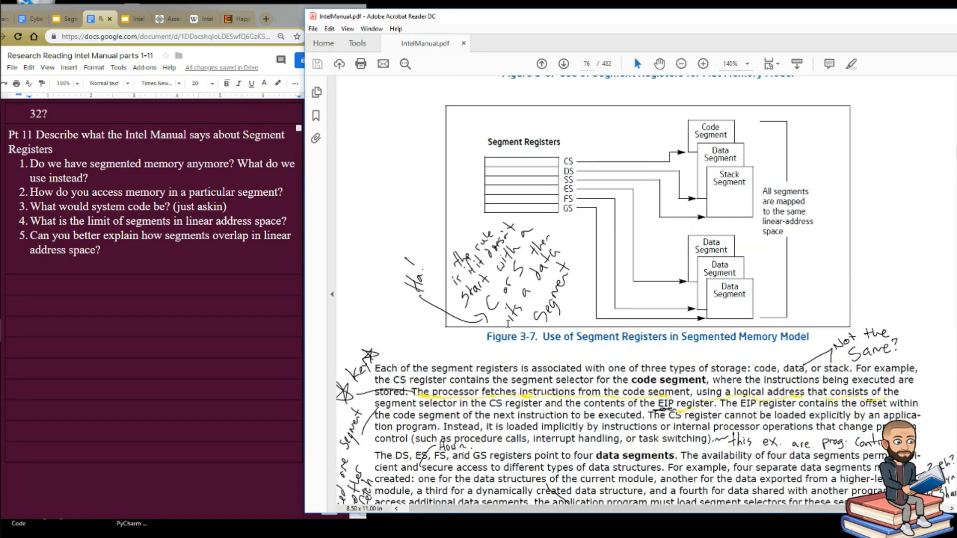
scroll(685, 246, down, 9)
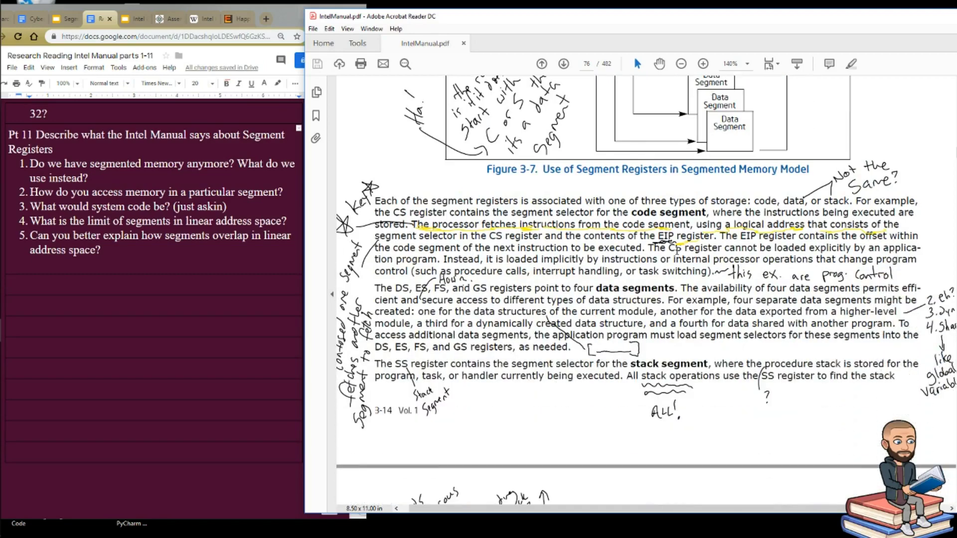
scroll(677, 248, down, 2)
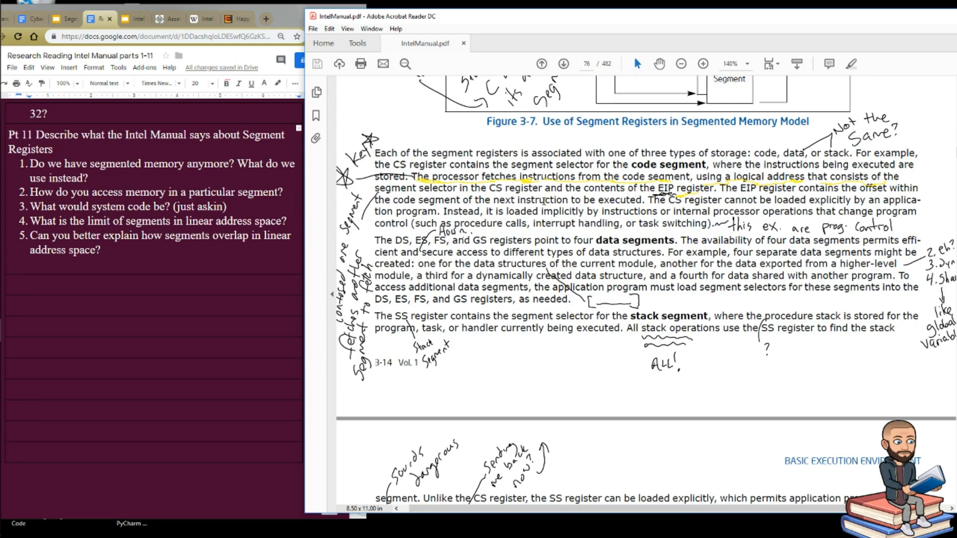
Add questions 6–8: where instructions are fetched from, what a logical address is, which register pairs with CS.
click(143, 246)
key(Return)
text(Where does the processor fetch instructions from?)
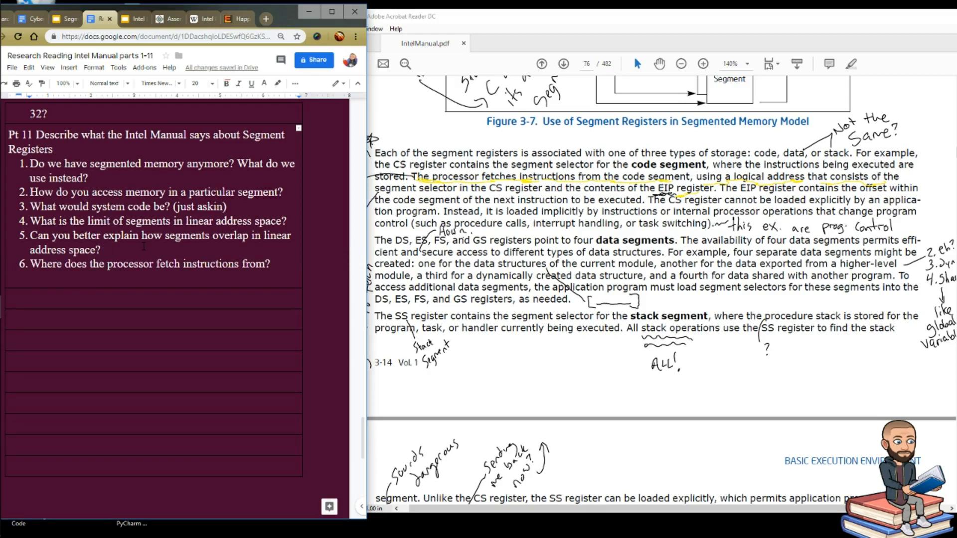
key(Return)
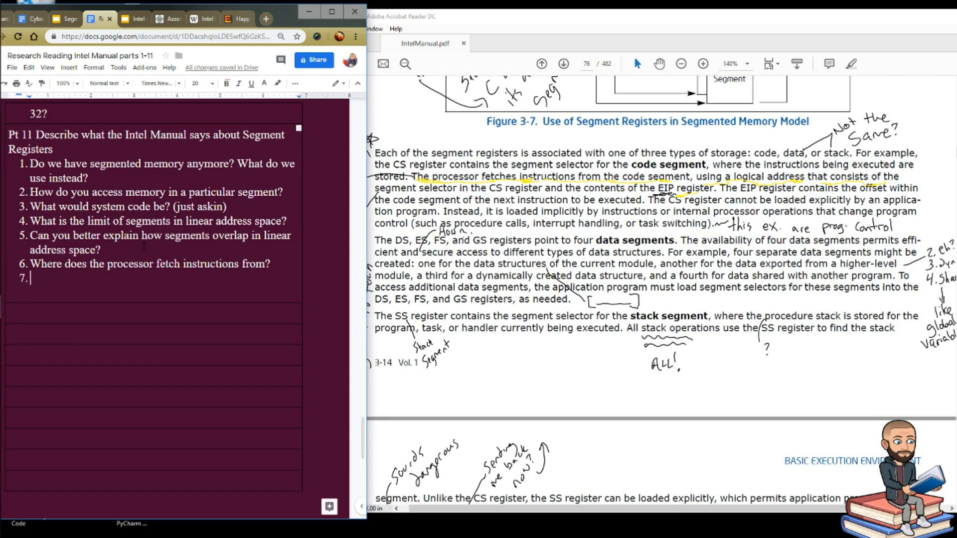
text(What is a logical address? (just askin)
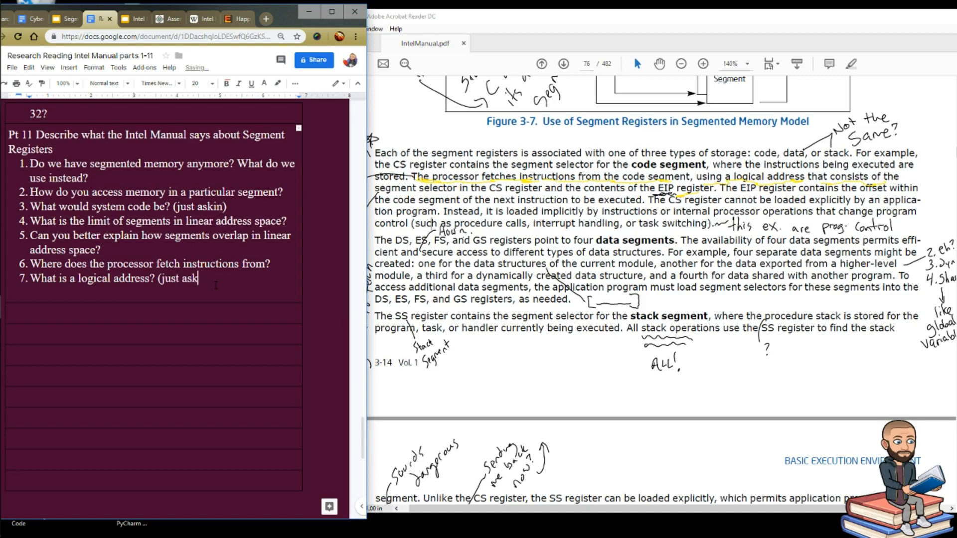
key(Return)
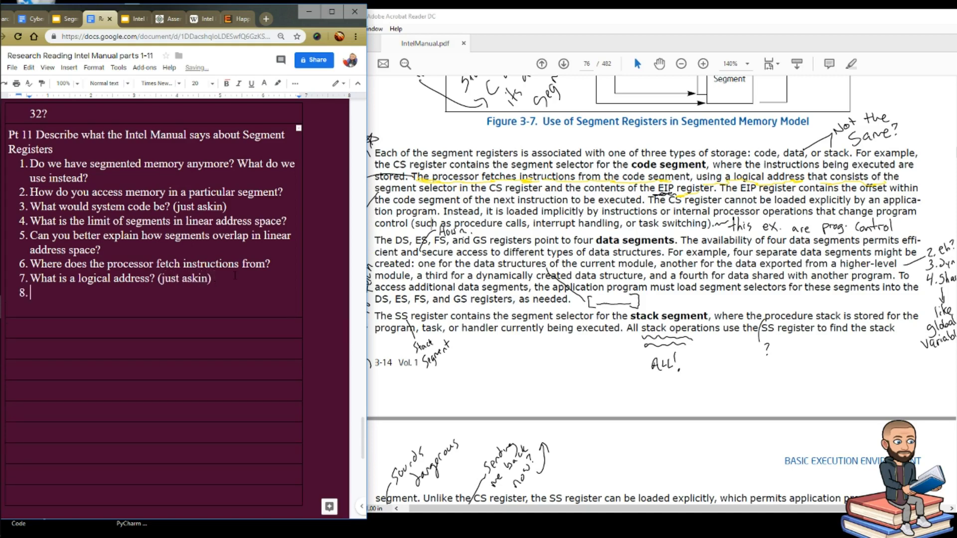
text(Which register is used in conjunction with CS?)
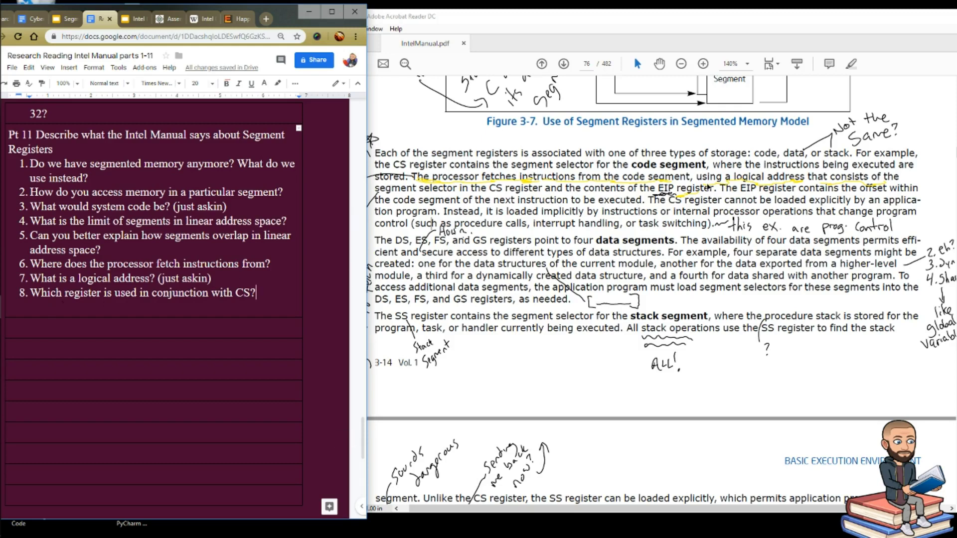
scroll(709, 187, down, 2)
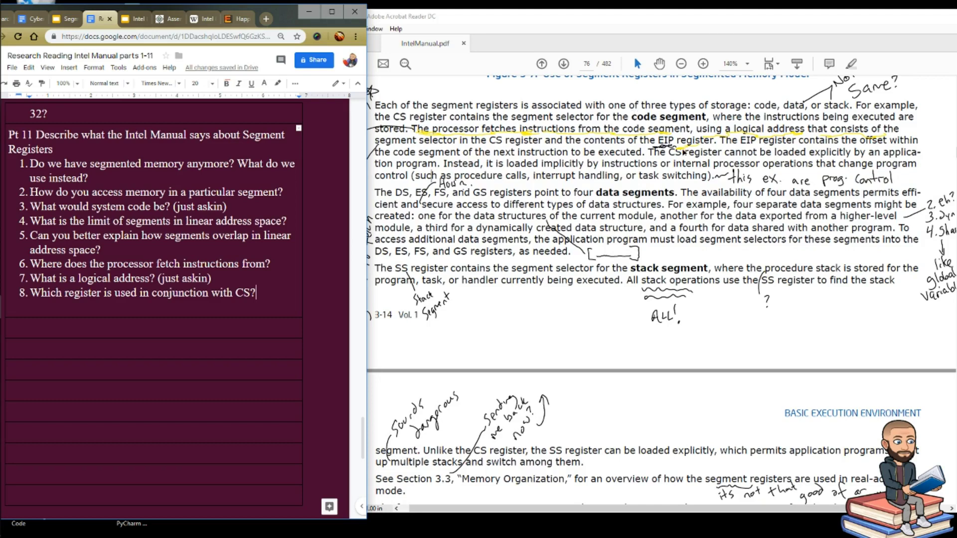
Select CS register passages and delete the ink strike-through over 'using a logical address'.
drag(488, 141, 718, 141)
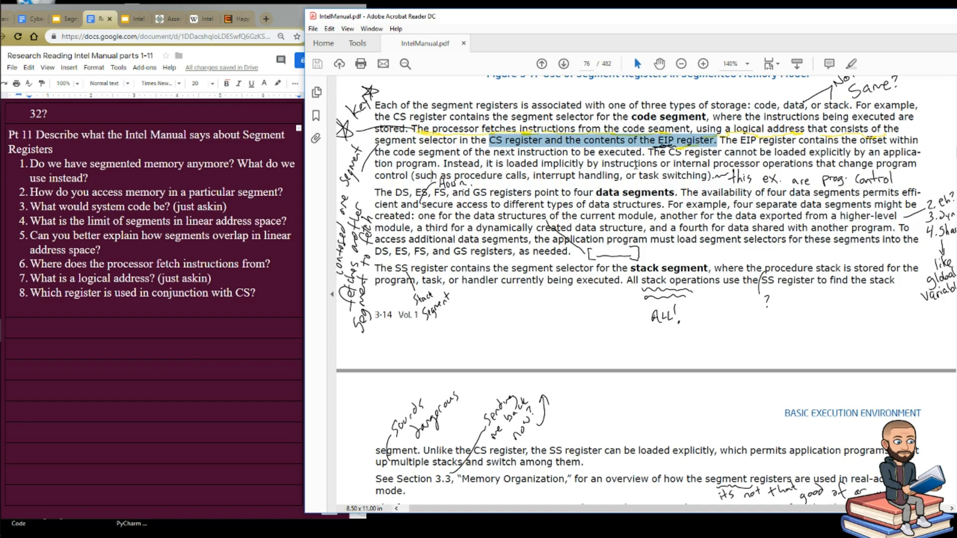
click(574, 181)
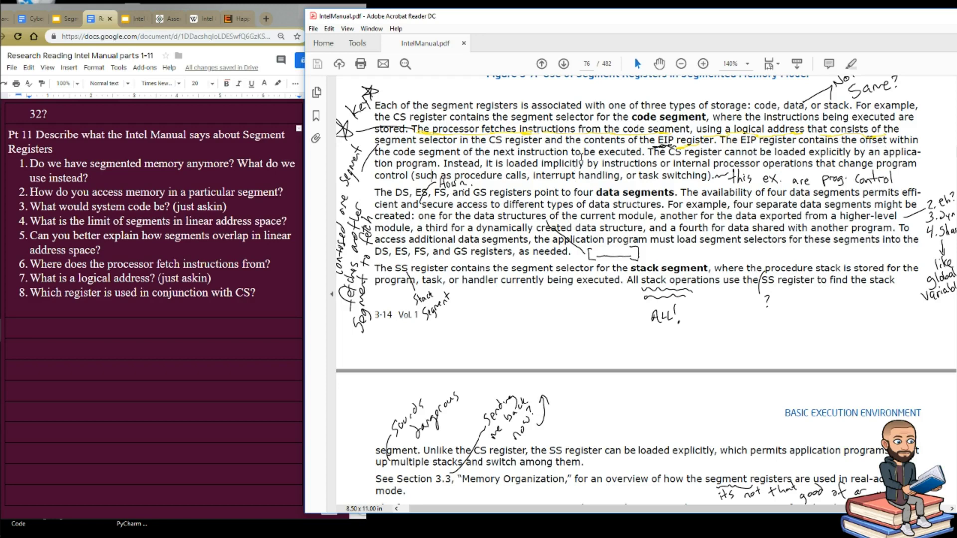
drag(394, 152, 639, 151)
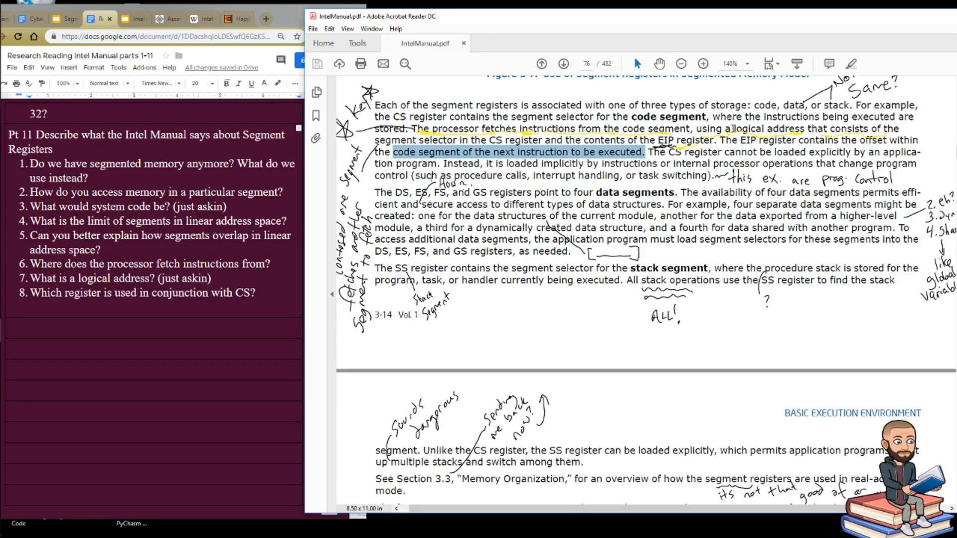
click(789, 129)
key(Delete)
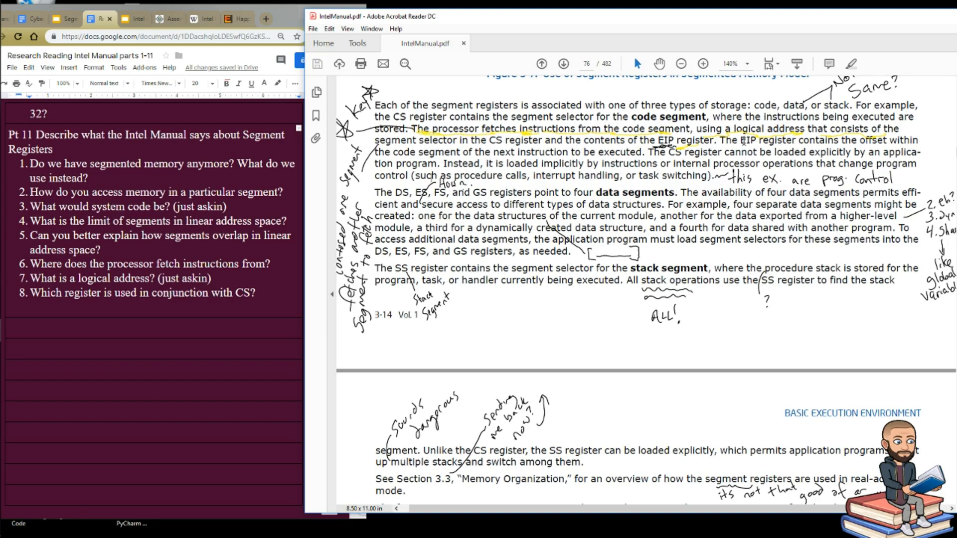
Select 'EIP register contains' and the sentences stating CS cannot be loaded explicitly.
drag(742, 141, 887, 141)
click(568, 172)
drag(742, 152, 440, 163)
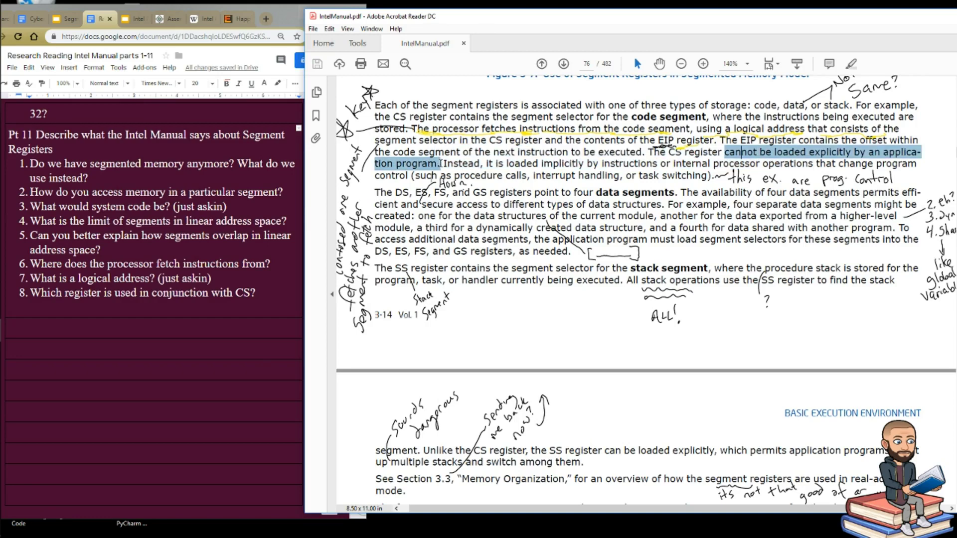
drag(439, 164, 684, 174)
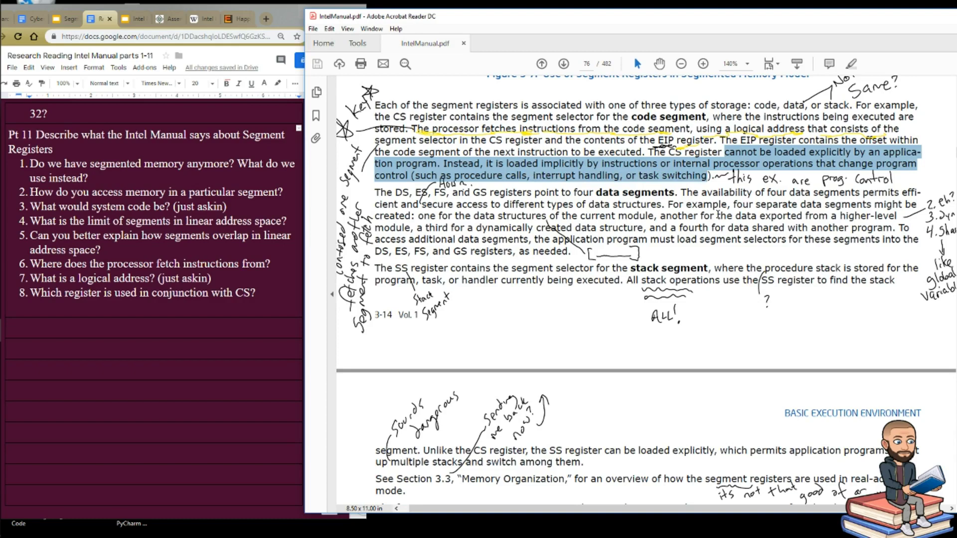
Add question 9, 'What are examples of "program control?"', to the numbered list.
click(258, 293)
key(Return)
text(What are examples of "program control?")
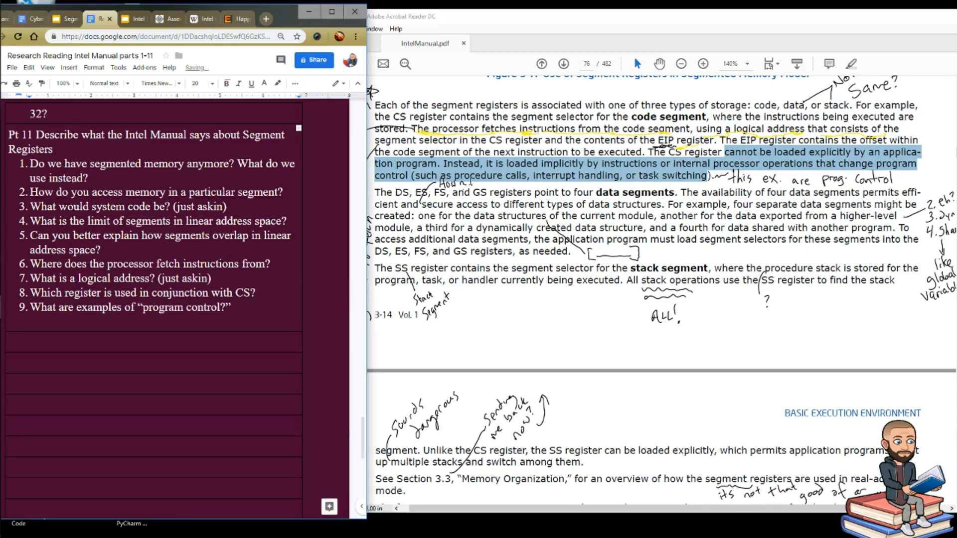
click(491, 184)
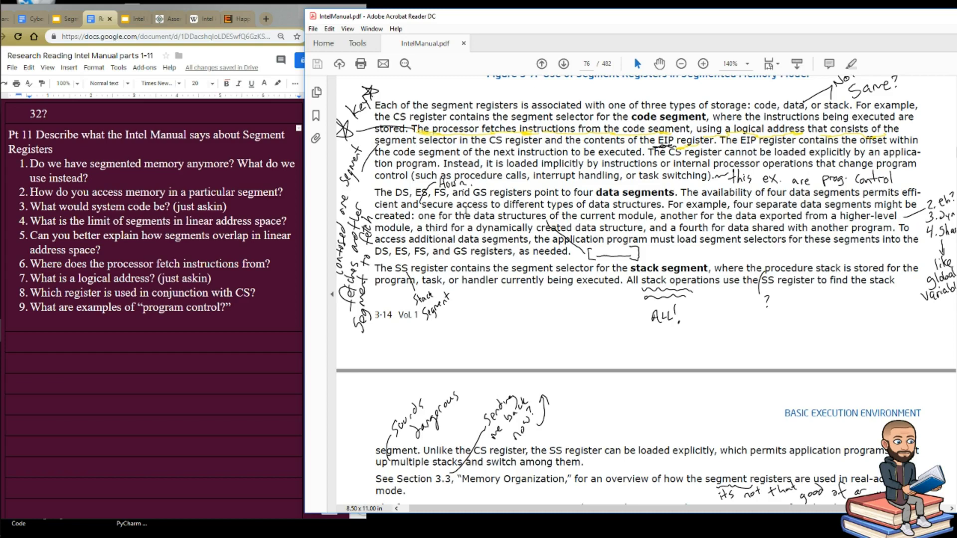
Select the four-data-segments sentence and add question 10 about why only 4 data segments, ending '(just askin)'.
scroll(466, 212, down, 1)
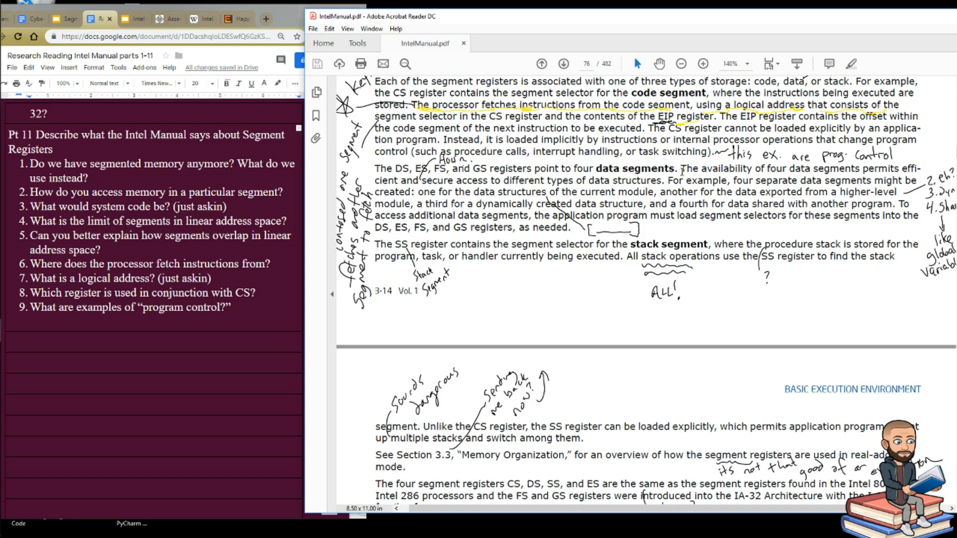
drag(681, 172, 665, 185)
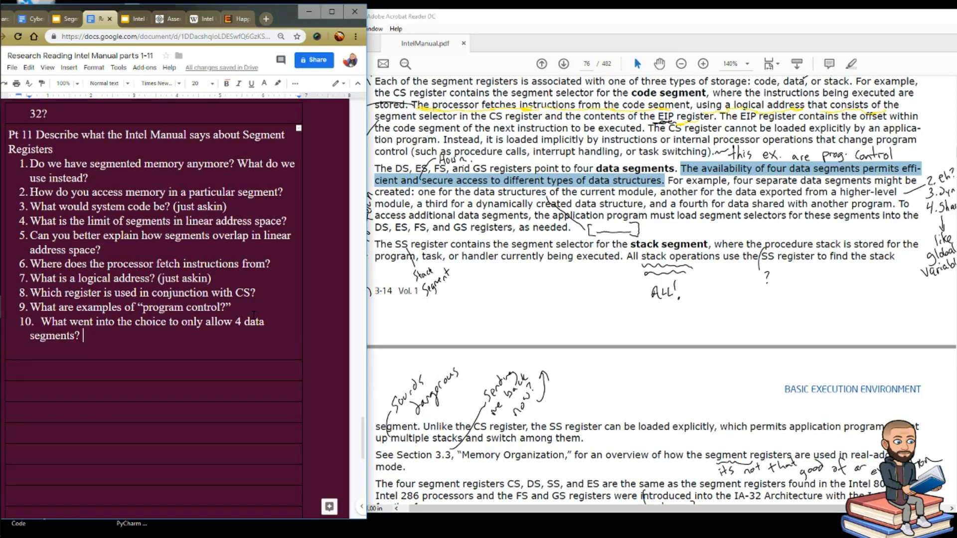
text((just )
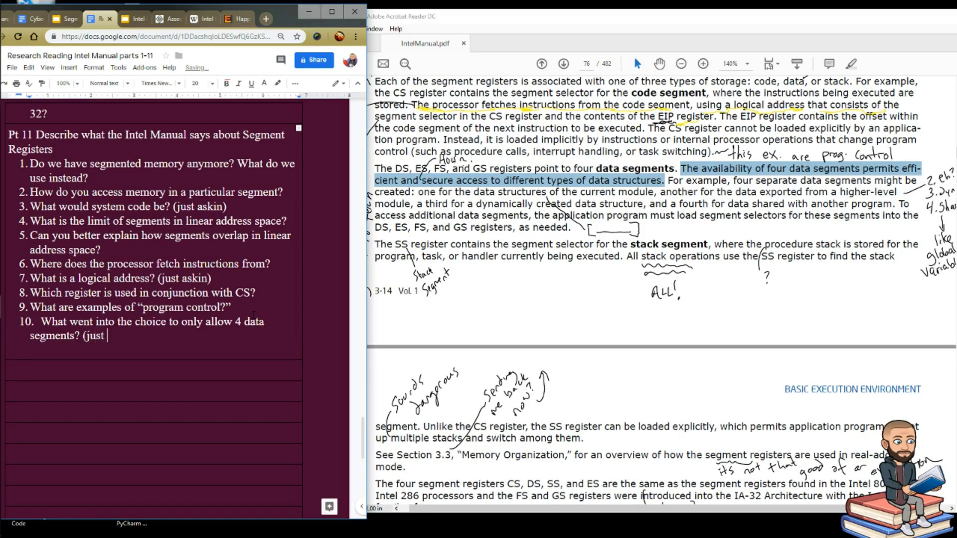
text(askin))
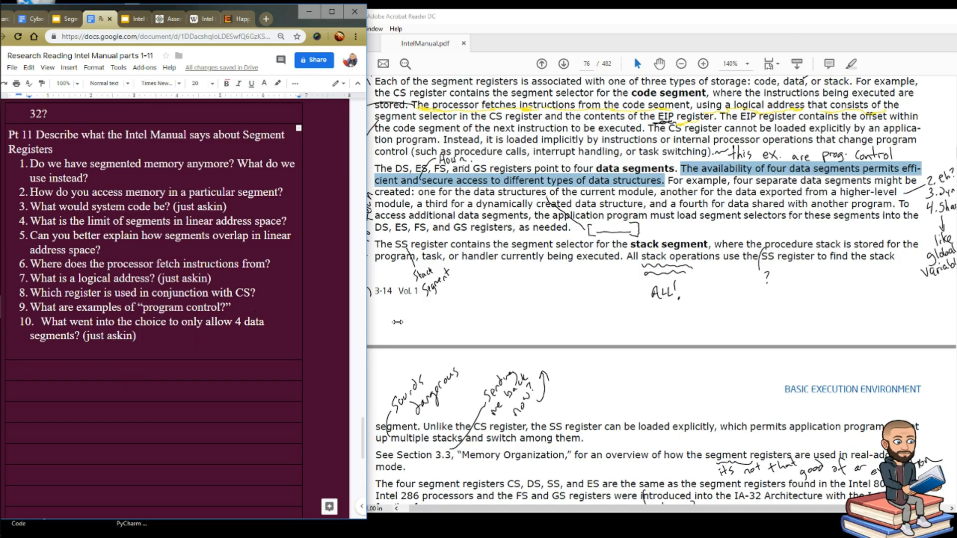
click(516, 227)
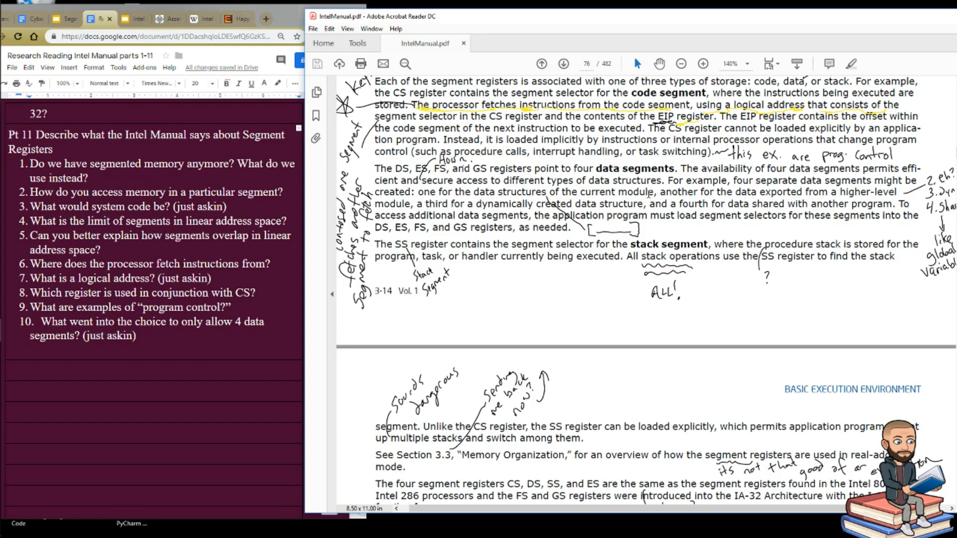
Select the four-data-segments example, trim '(just askin)' from question 10, and start blank item 11.
drag(668, 181, 902, 204)
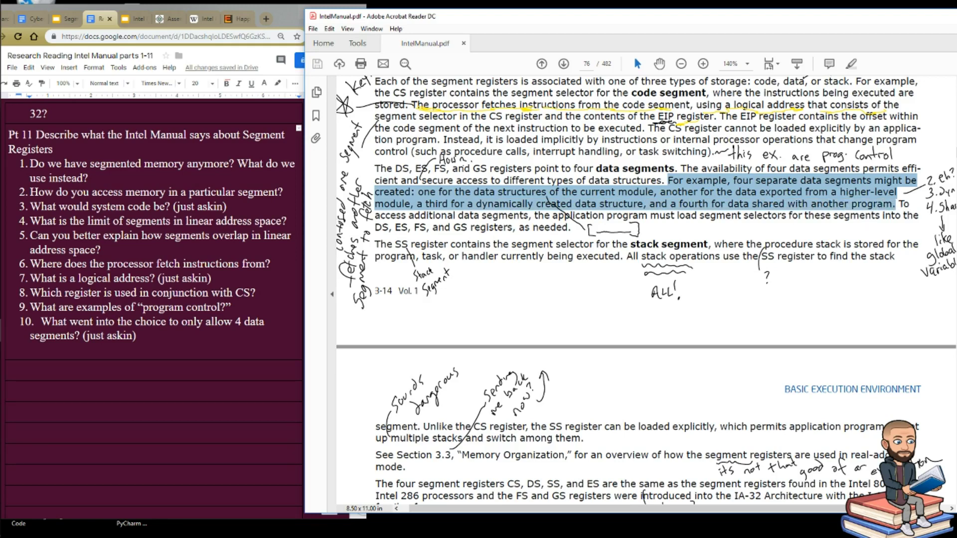
key(alt+Tab)
key(BackSpace)
key(BackSpace)
key(BackSpace)
key(BackSpace)
key(BackSpace)
key(BackSpace)
key(BackSpace)
key(BackSpace)
key(BackSpace)
key(BackSpace)
key(BackSpace)
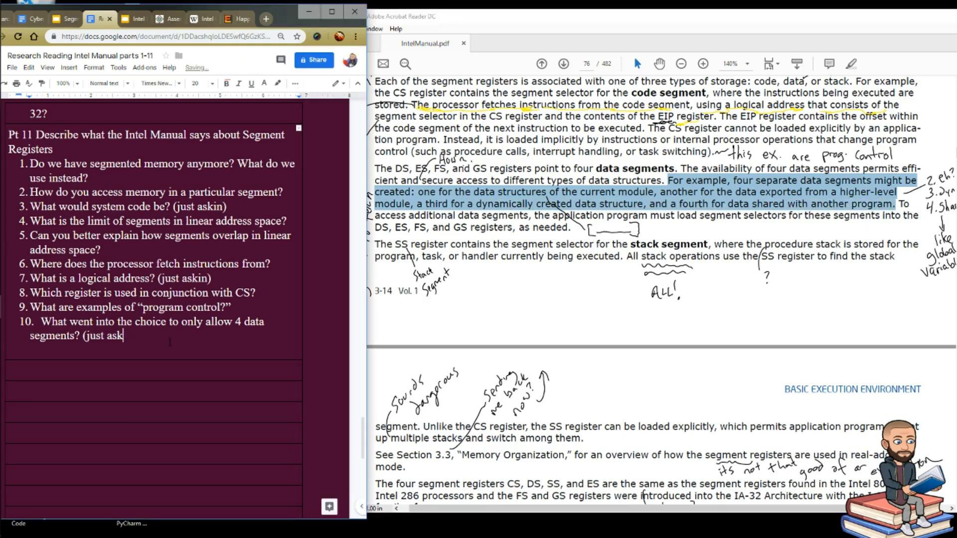
key(Return)
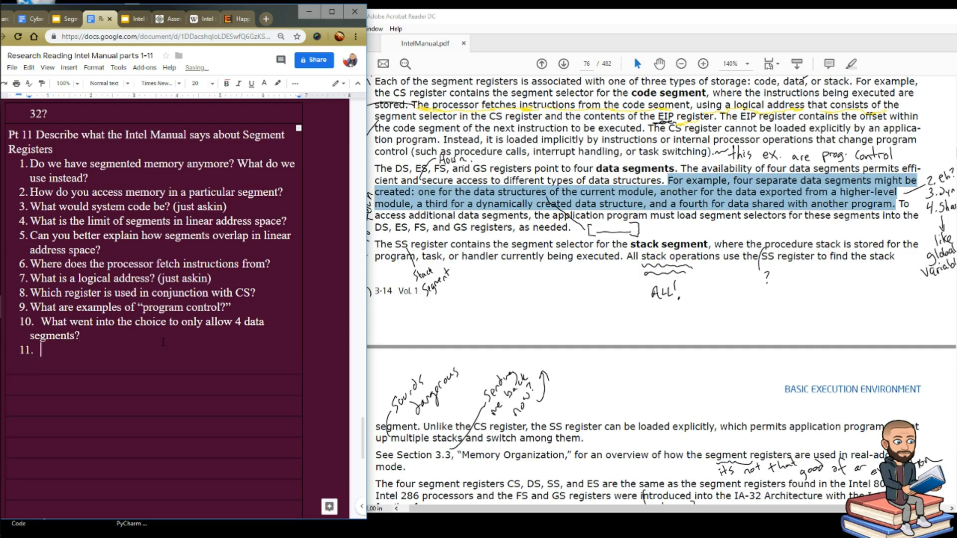
click(632, 255)
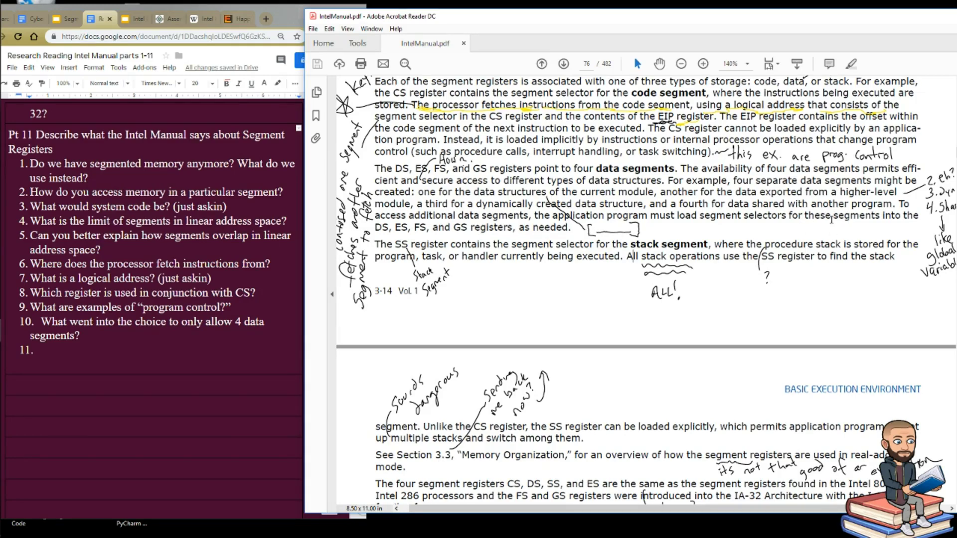
Select the end of the data segments paragraph on page 76 and scroll toward page 77.
drag(805, 215, 891, 227)
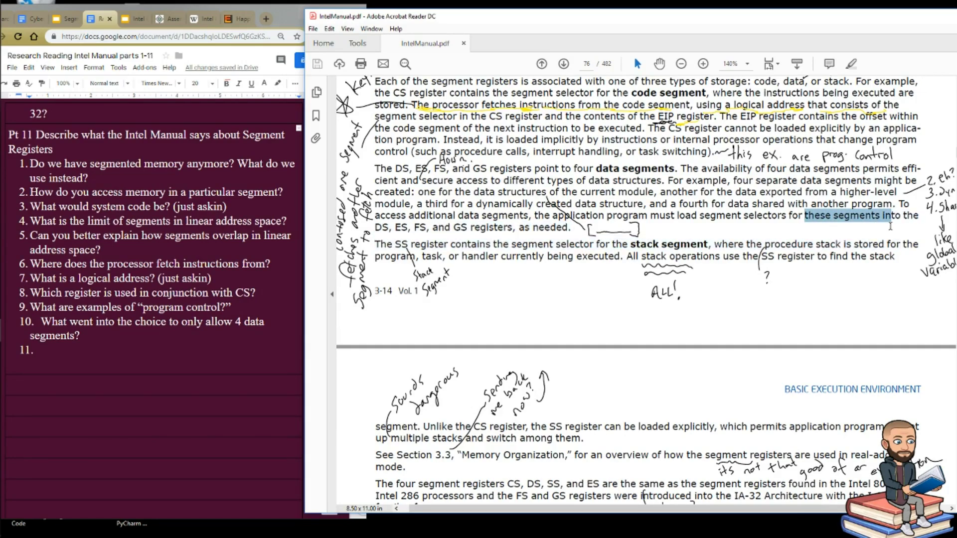
scroll(544, 516, left, 1)
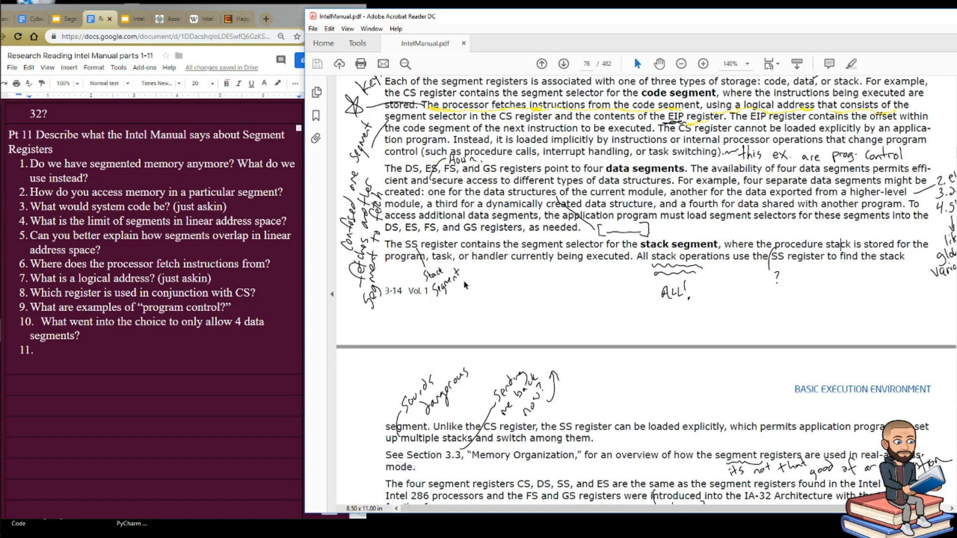
drag(571, 512, 599, 508)
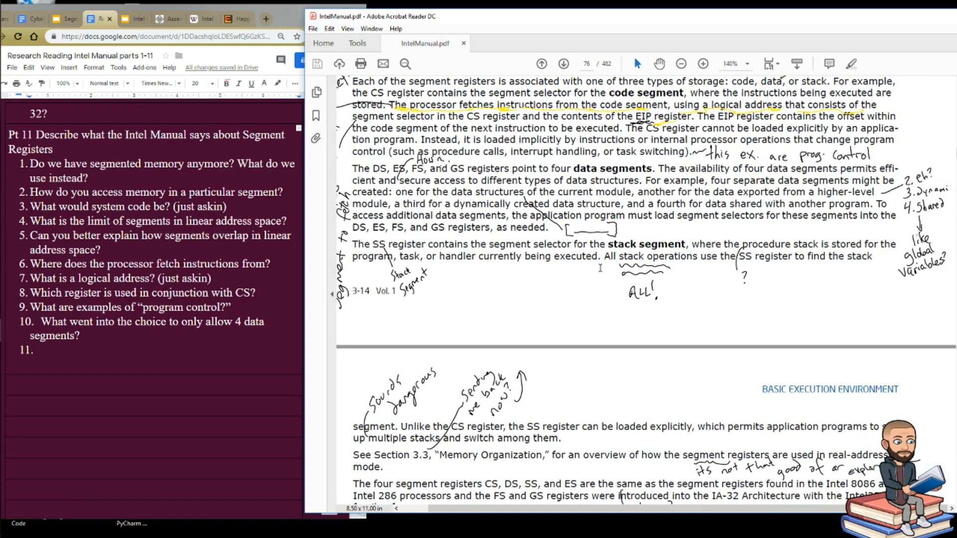
drag(550, 228, 515, 206)
click(457, 255)
scroll(476, 254, down, 3)
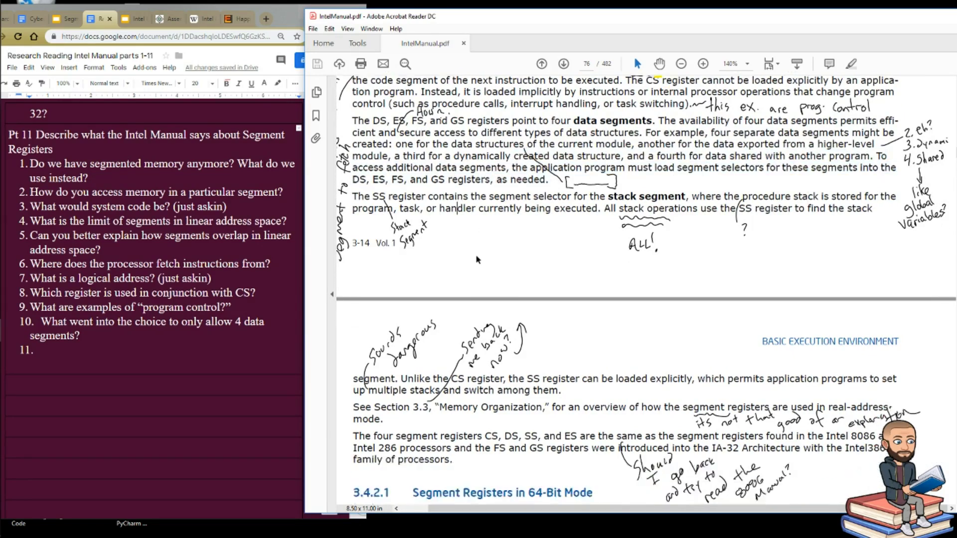
drag(383, 122, 384, 131)
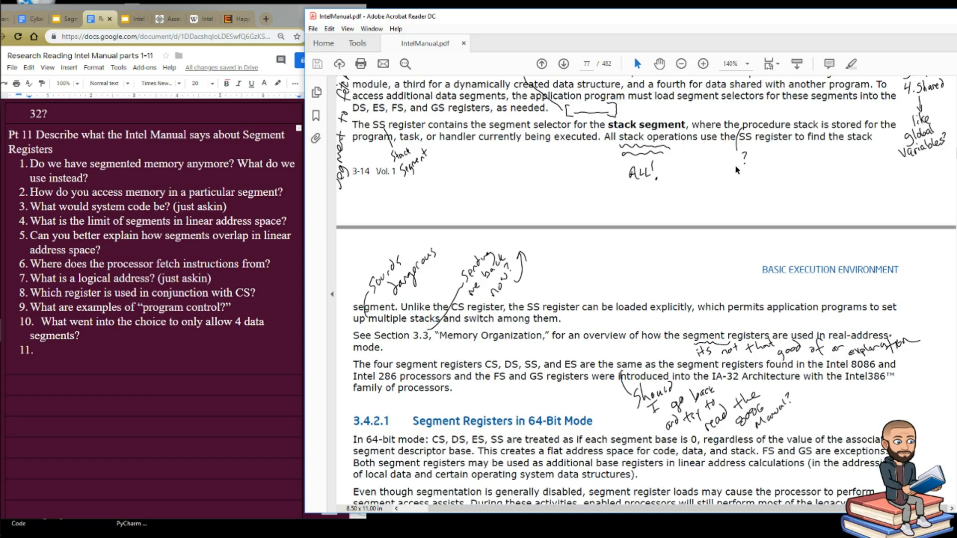
Read the Segment Registers in 64-Bit Mode section and select its 'See Section 3.3' reference.
scroll(733, 169, down, 5)
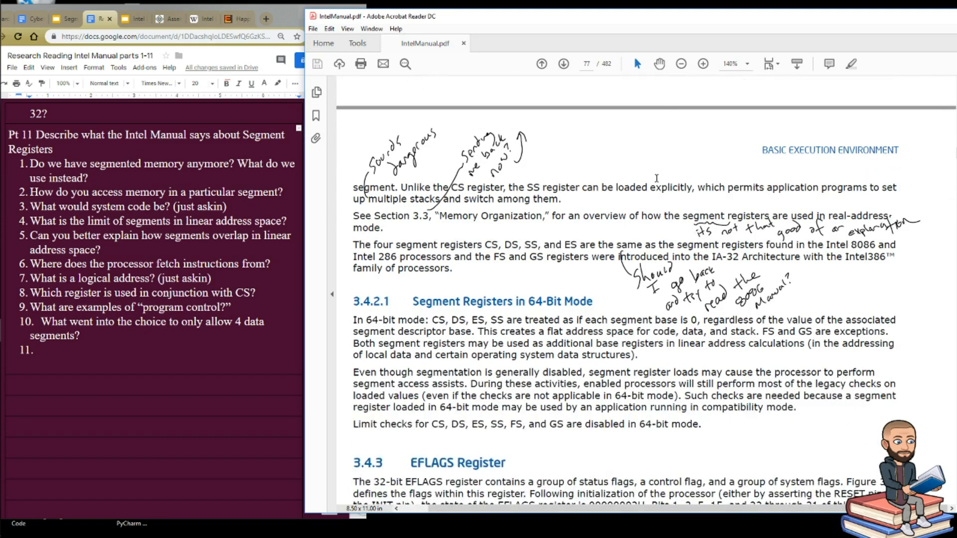
scroll(657, 178, up, 3)
scroll(383, 186, down, 5)
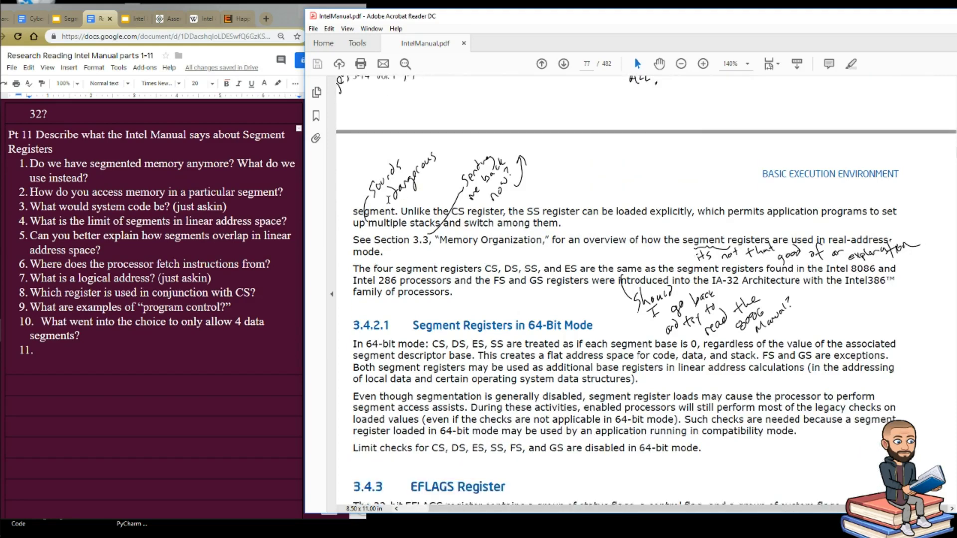
scroll(382, 186, down, 1)
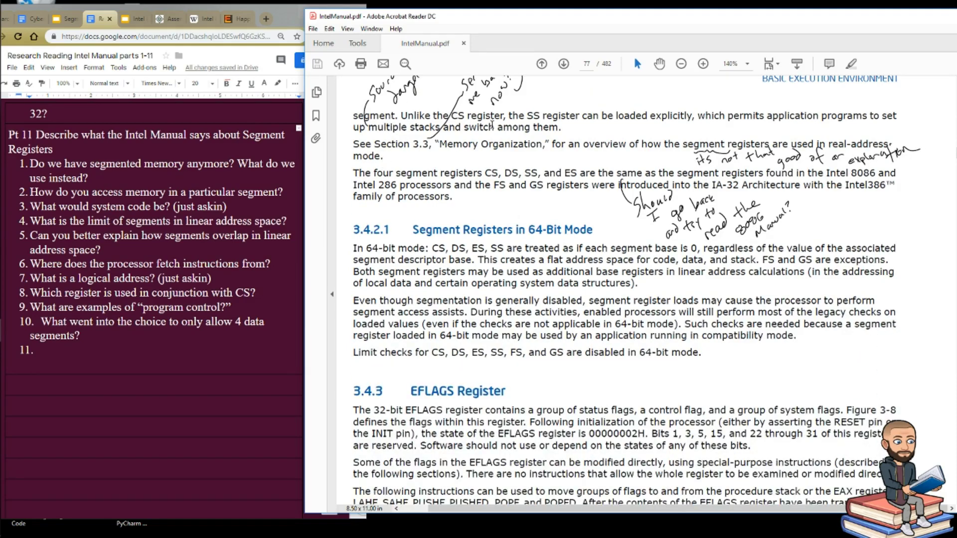
scroll(492, 125, up, 2)
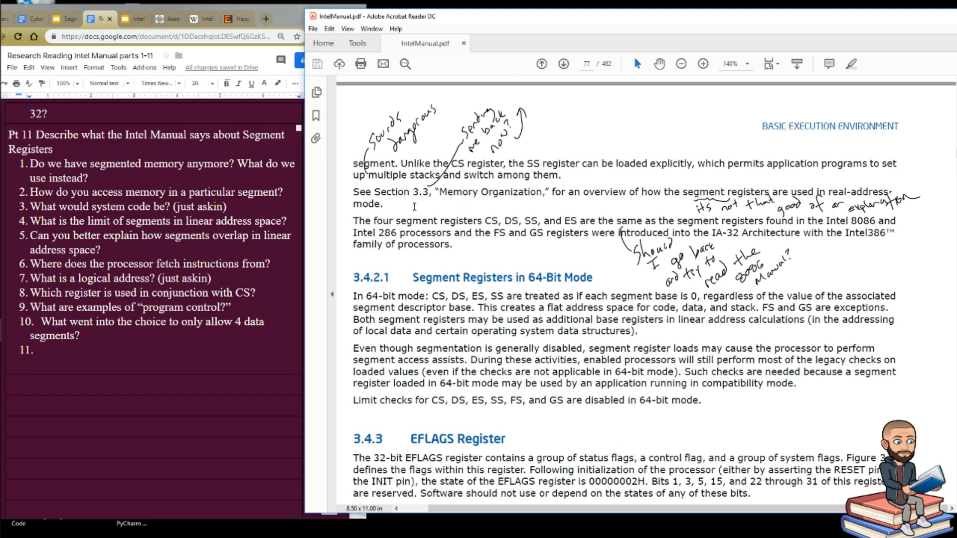
scroll(466, 202, down, 1)
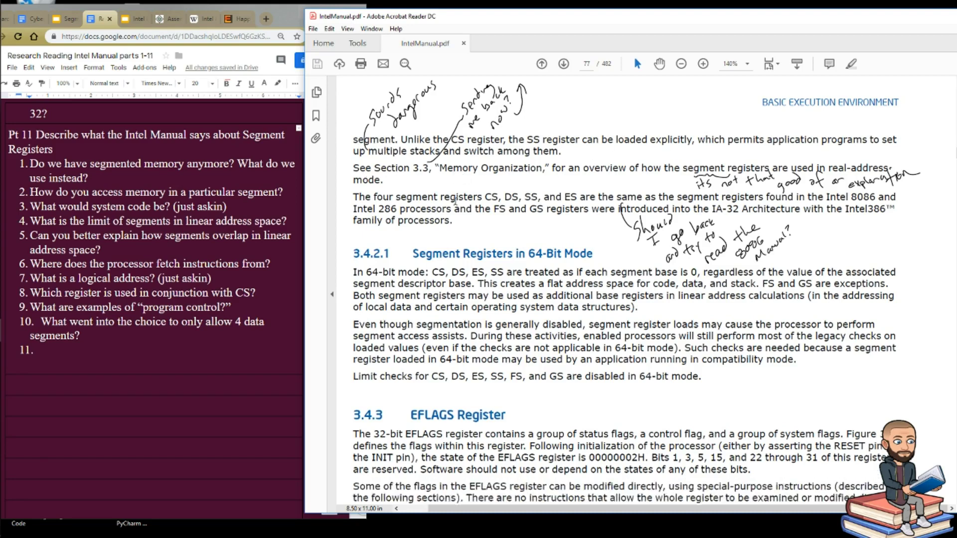
scroll(480, 175, up, 1)
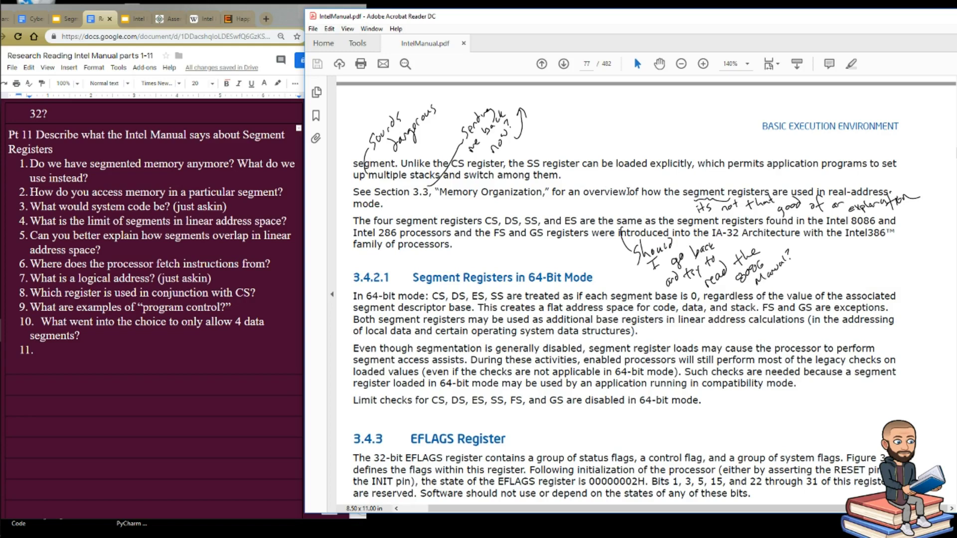
scroll(569, 185, down, 1)
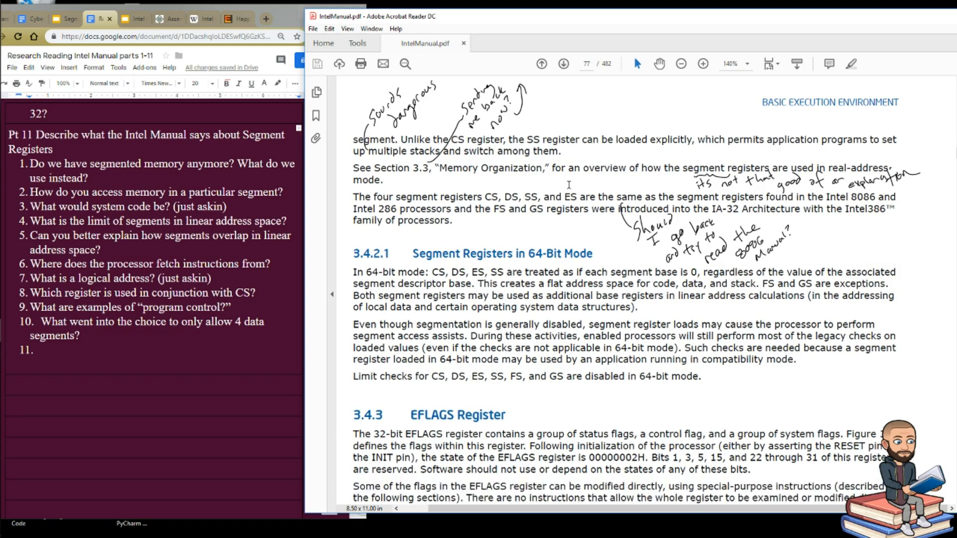
scroll(394, 123, up, 1)
scroll(426, 148, down, 1)
drag(552, 169, 856, 163)
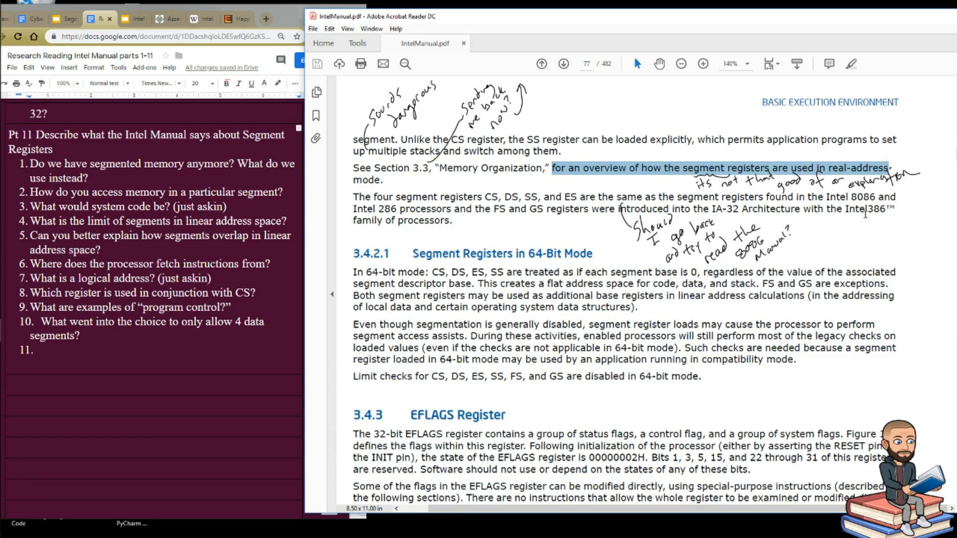
click(419, 171)
drag(373, 169, 432, 170)
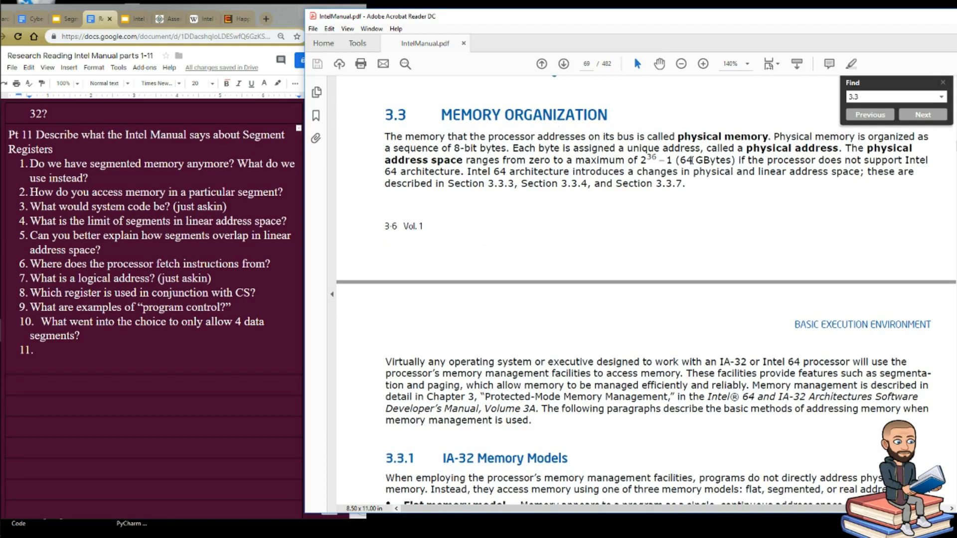
On page 69, select the Real-address mode heading, then mark 'provide compatibility' in its paragraph.
scroll(501, 158, down, 8)
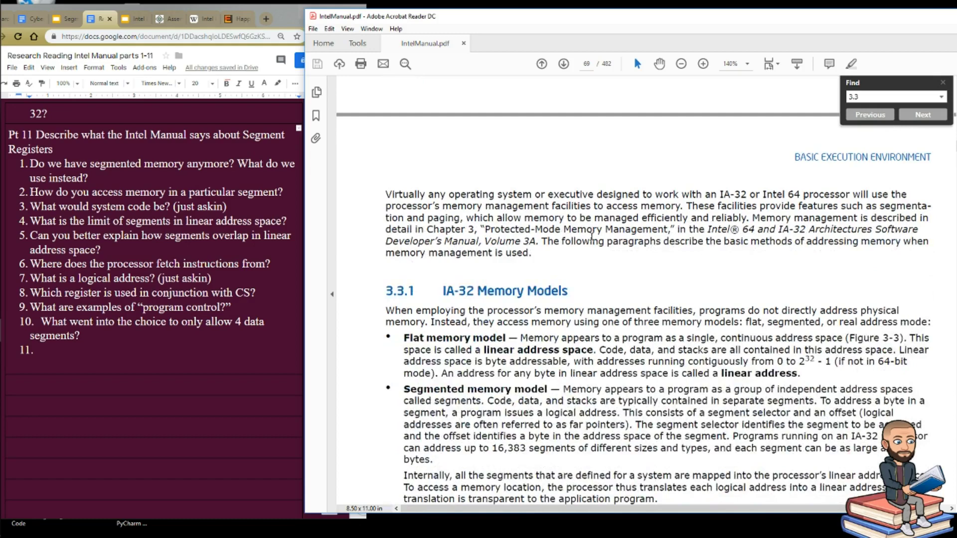
scroll(601, 218, down, 3)
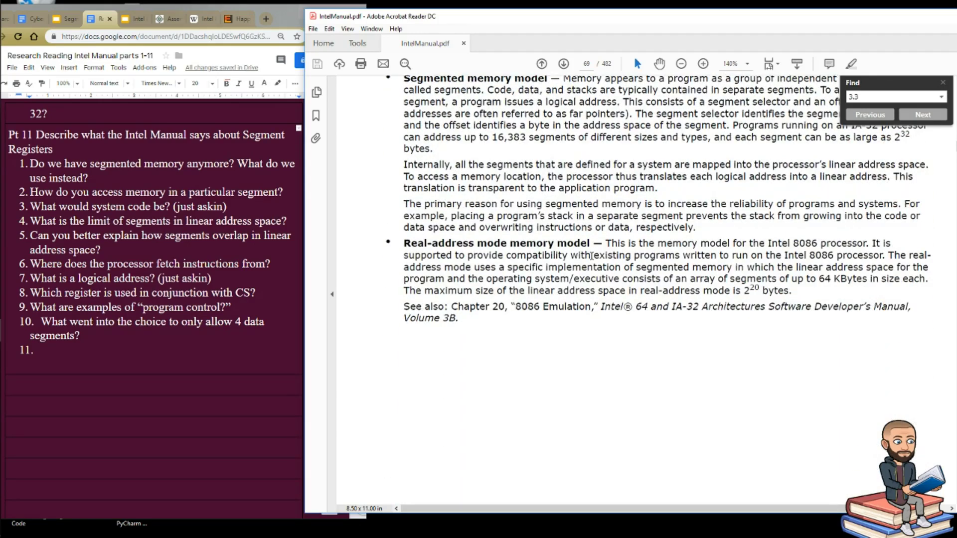
scroll(594, 212, up, 3)
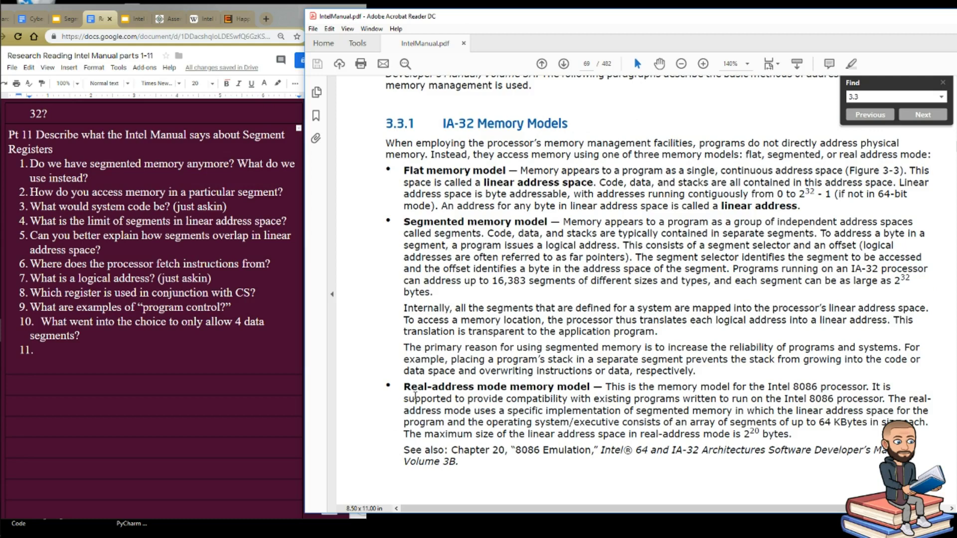
drag(404, 387, 869, 388)
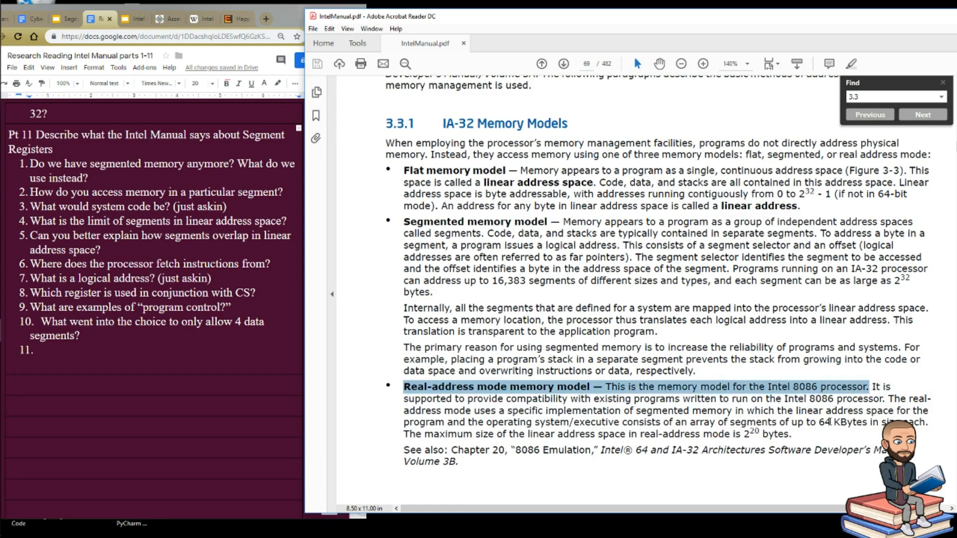
click(481, 402)
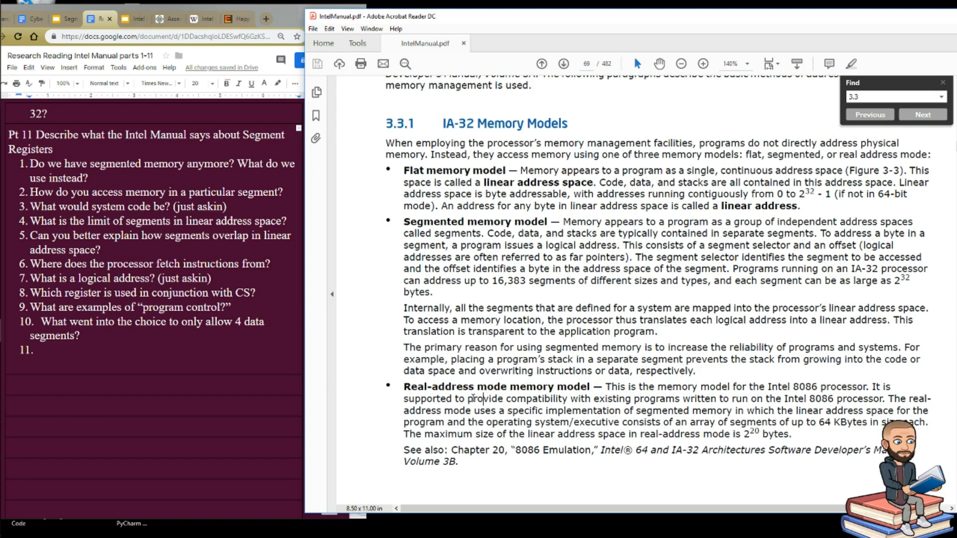
drag(473, 398, 567, 400)
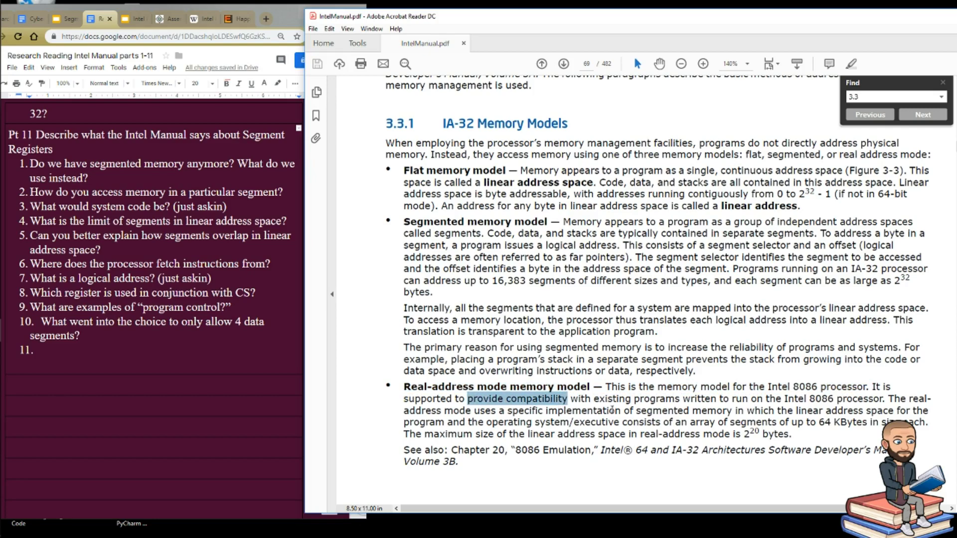
Open the ExtremeTech 8086 anniversary article and highlight the passage on the 8086's design goals.
click(239, 18)
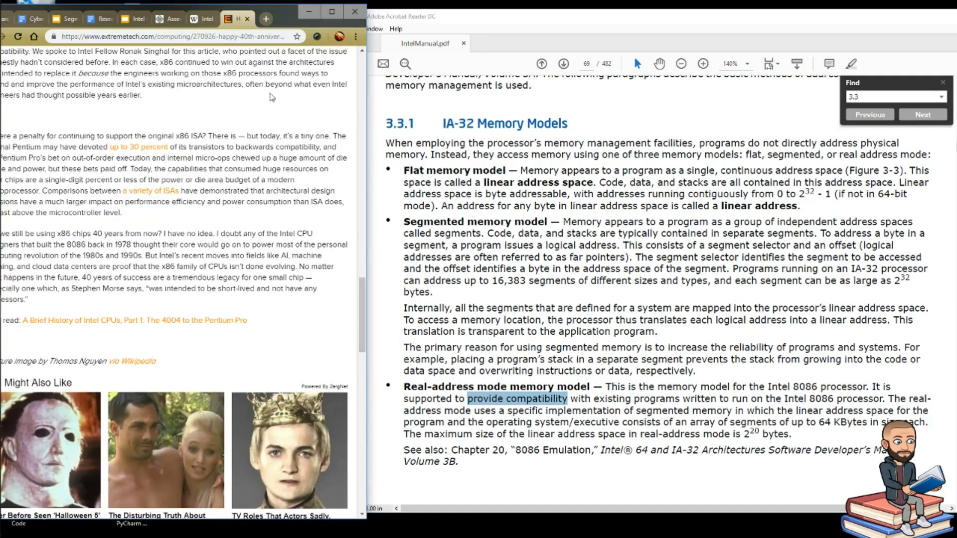
scroll(169, 249, up, 3)
scroll(162, 268, up, 10)
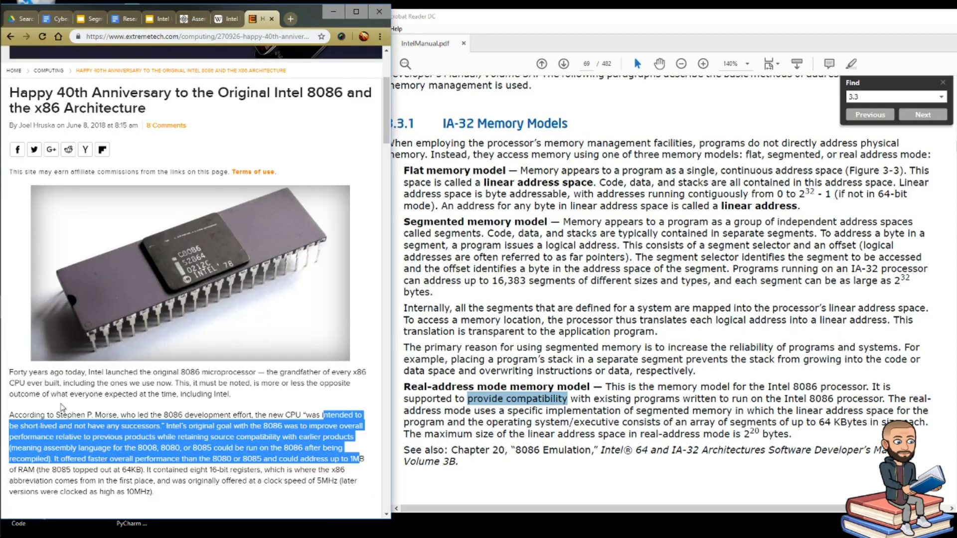
scroll(62, 407, down, 2)
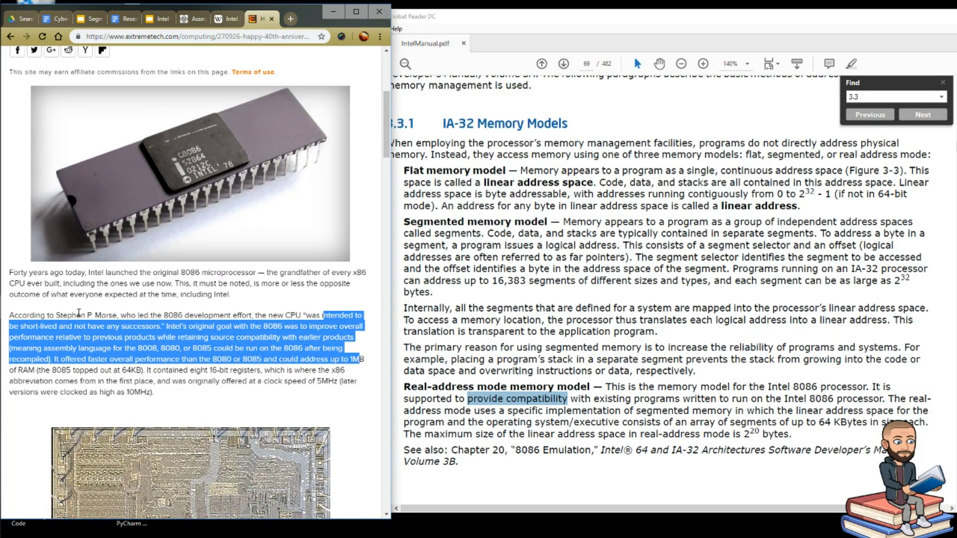
drag(162, 315, 150, 341)
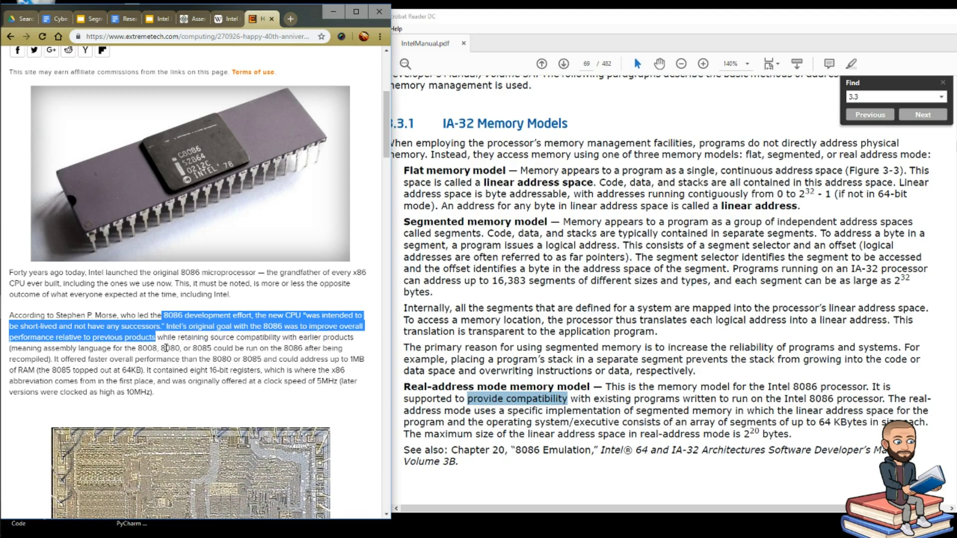
Highlight the lines on powering computing for 40 years and avoiding segmented addressing, then return to the document.
scroll(64, 201, down, 8)
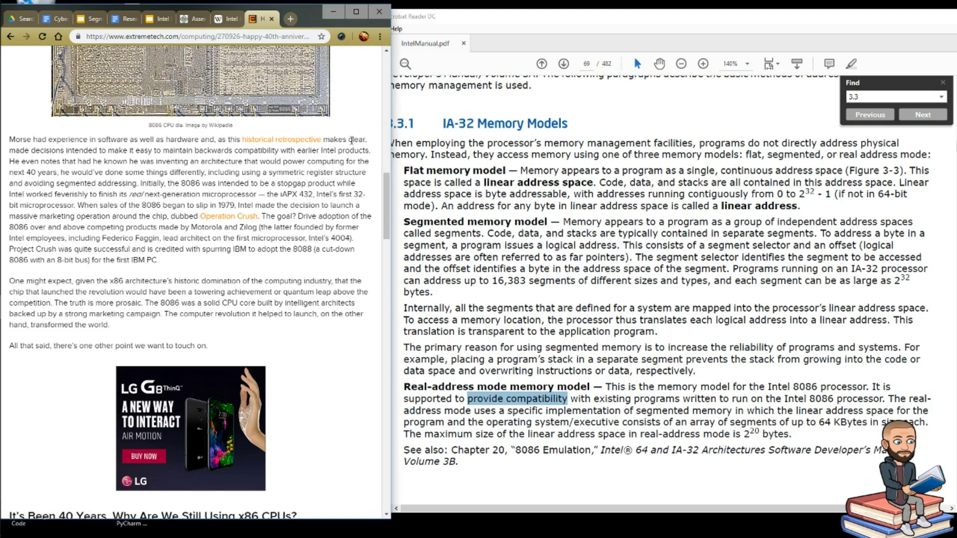
drag(91, 161, 59, 169)
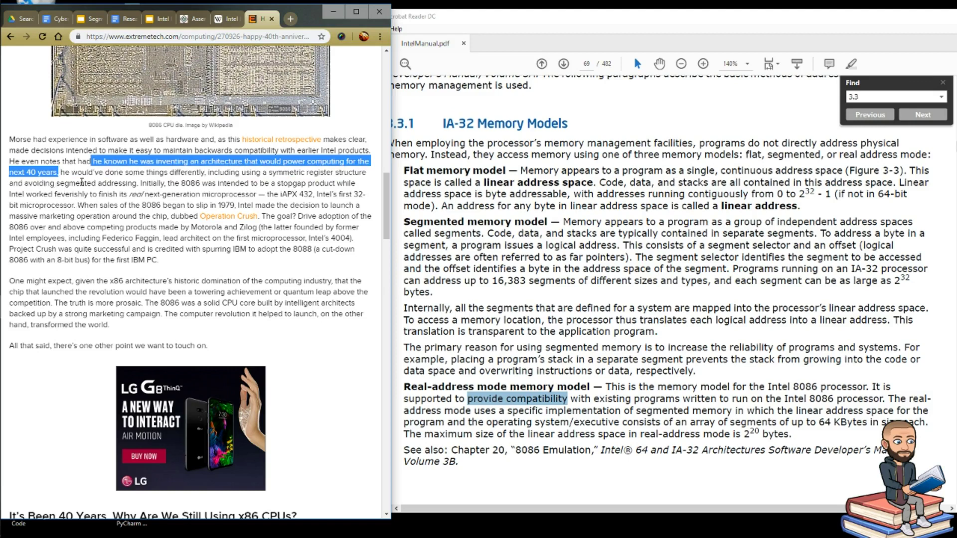
click(67, 172)
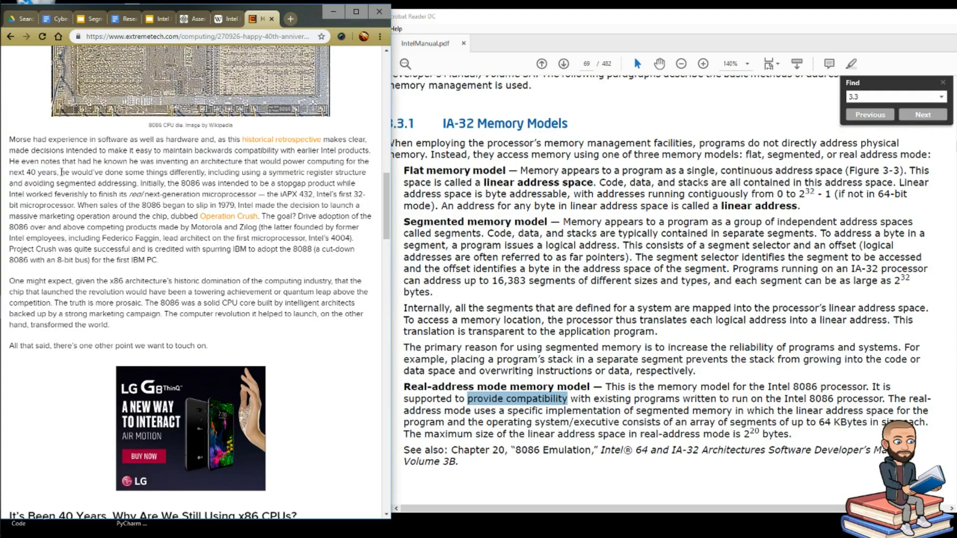
drag(60, 172, 139, 183)
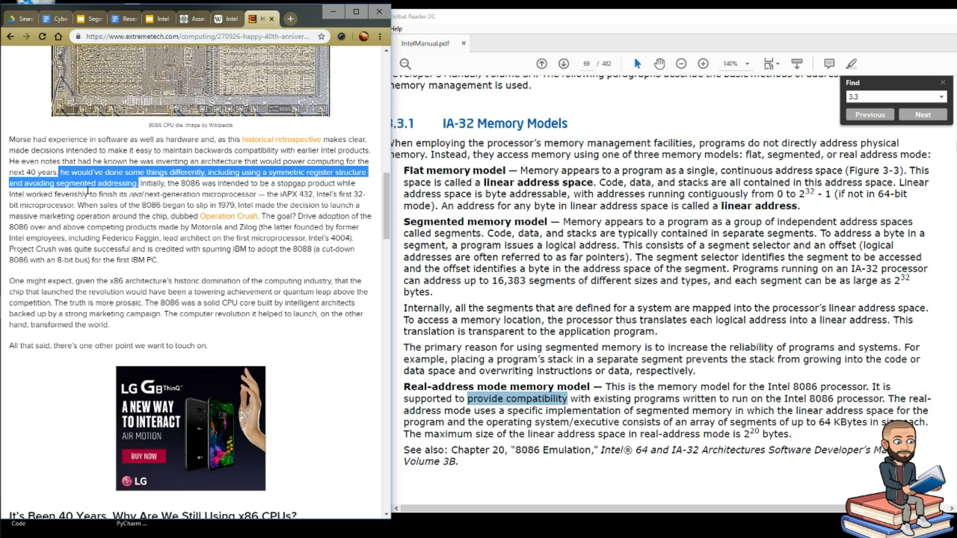
click(116, 19)
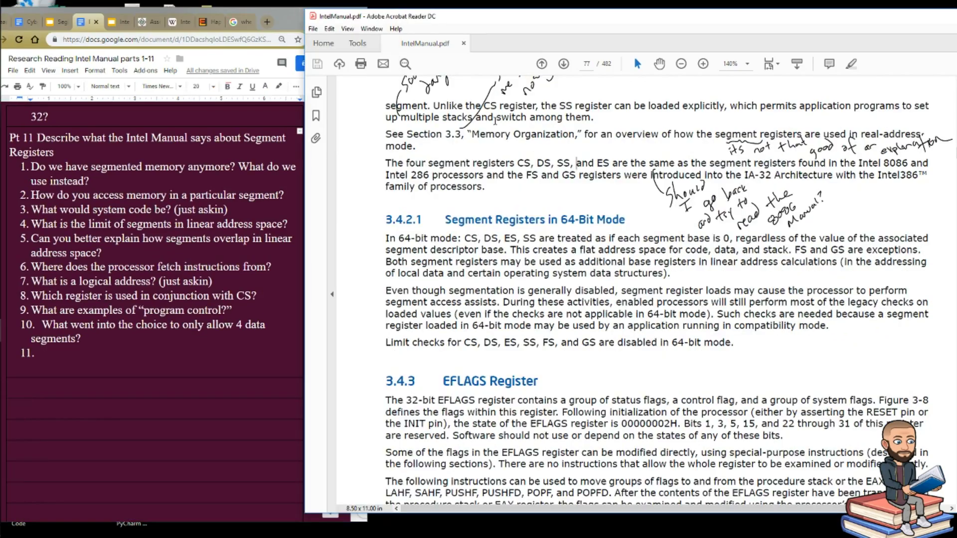
Review the annotated manual pages 76–77, briefly marking FS and GS, then bring the study-questions document forward.
scroll(384, 180, up, 10)
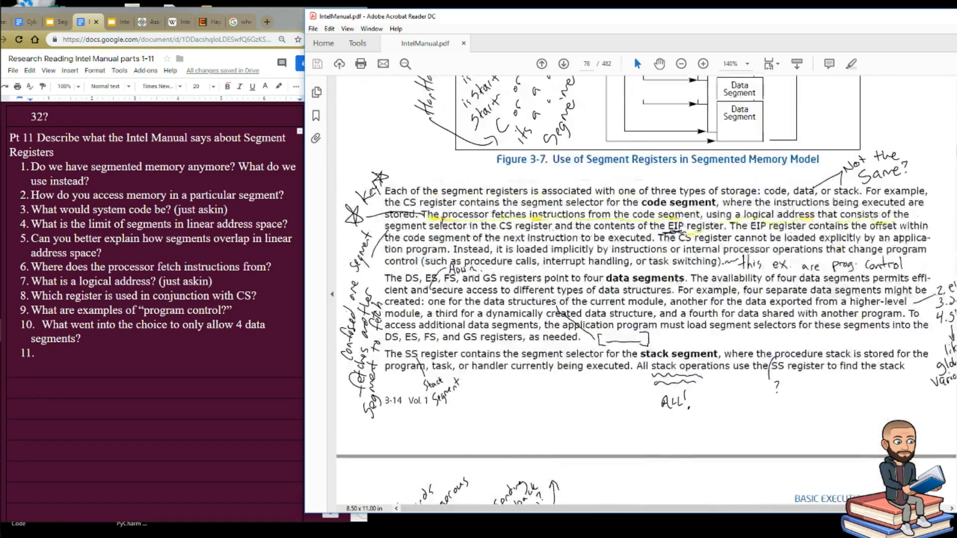
scroll(452, 265, up, 10)
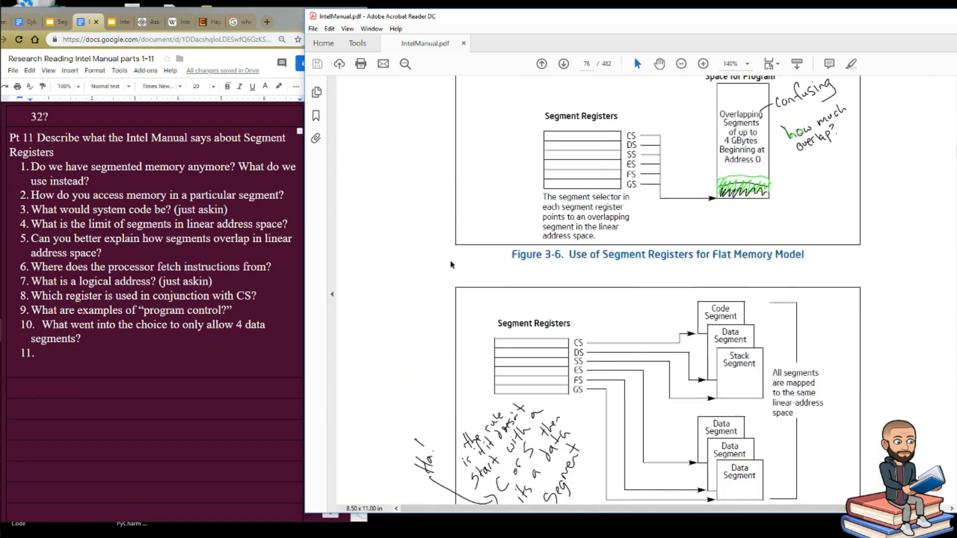
scroll(452, 264, down, 12)
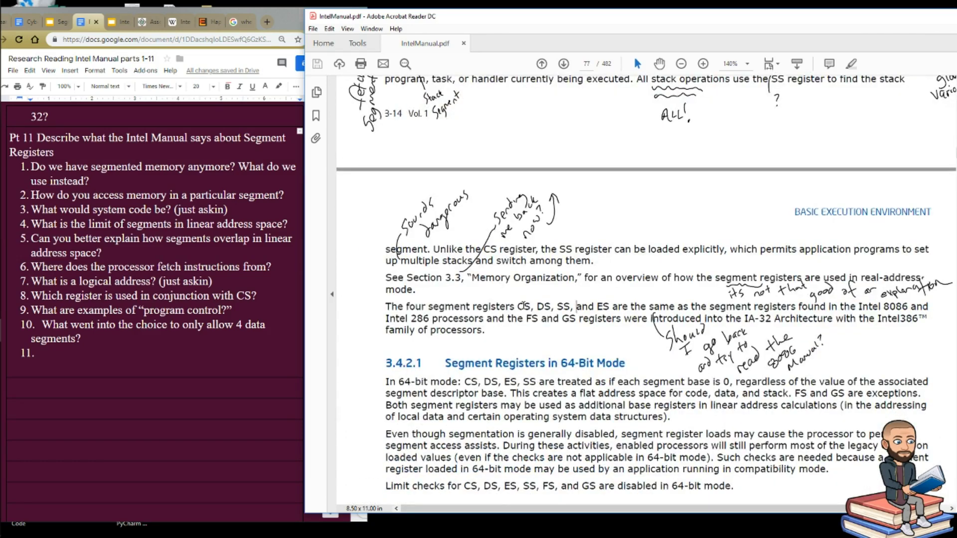
scroll(581, 309, down, 2)
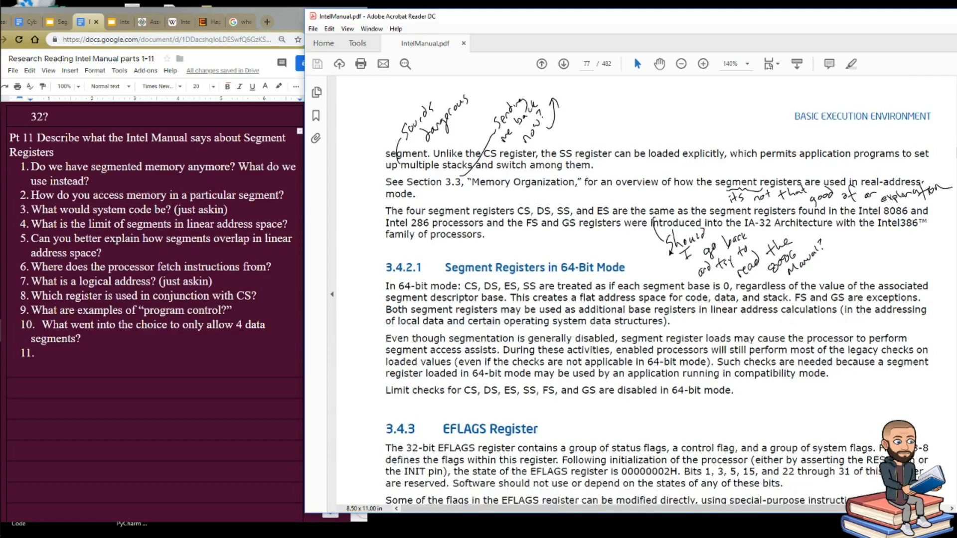
scroll(672, 247, down, 1)
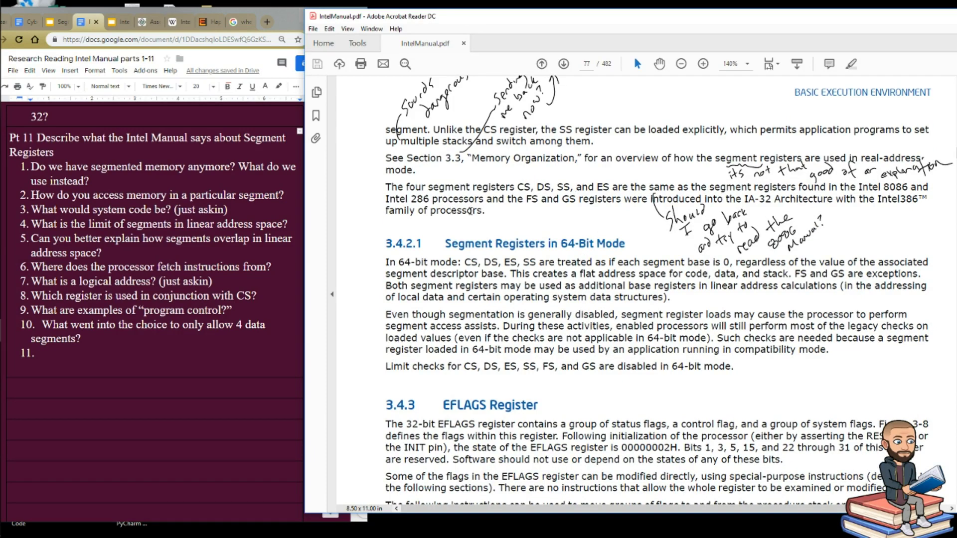
scroll(529, 214, down, 1)
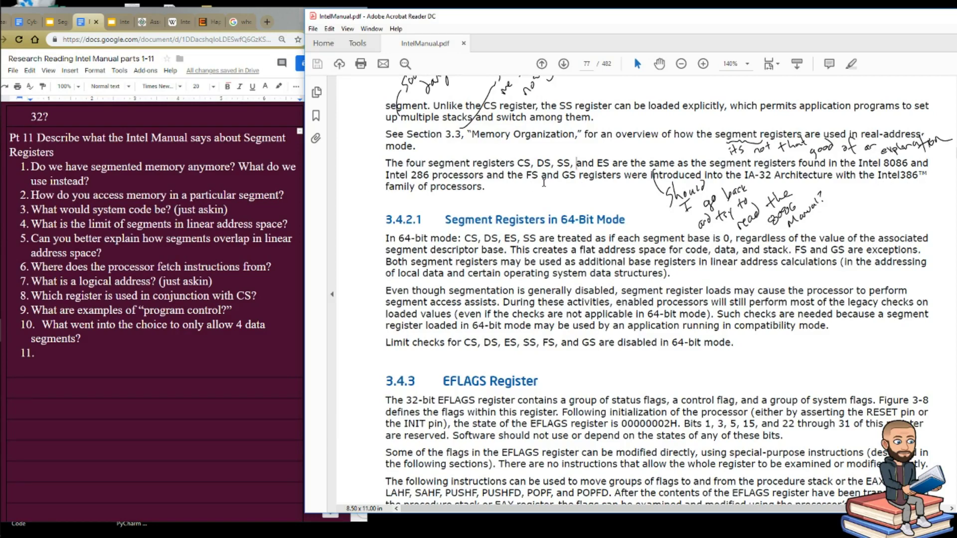
drag(526, 176, 578, 175)
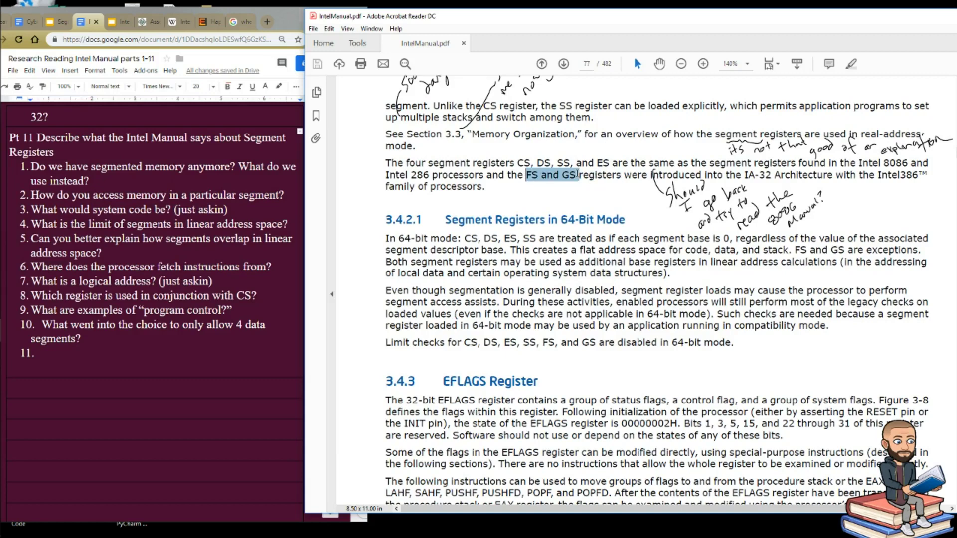
click(528, 194)
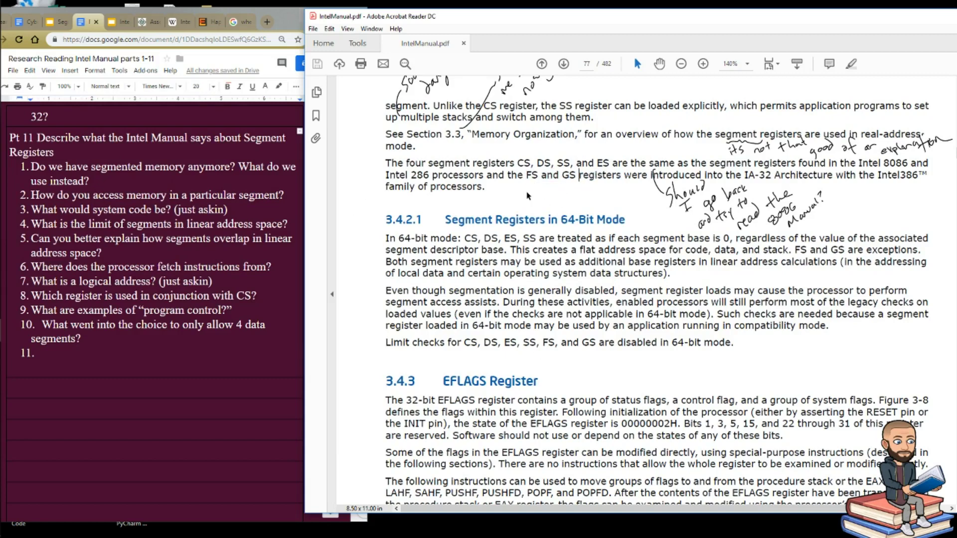
scroll(527, 196, up, 3)
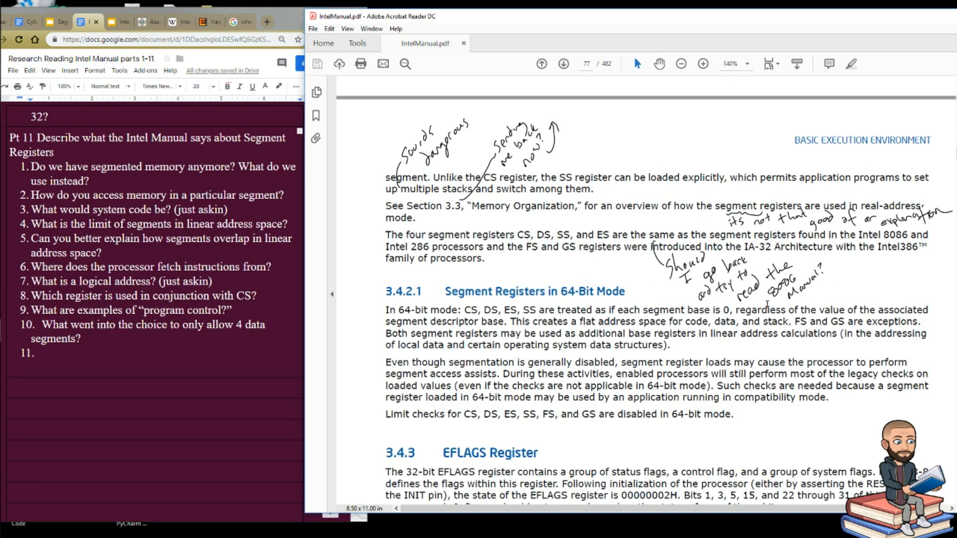
scroll(426, 270, up, 5)
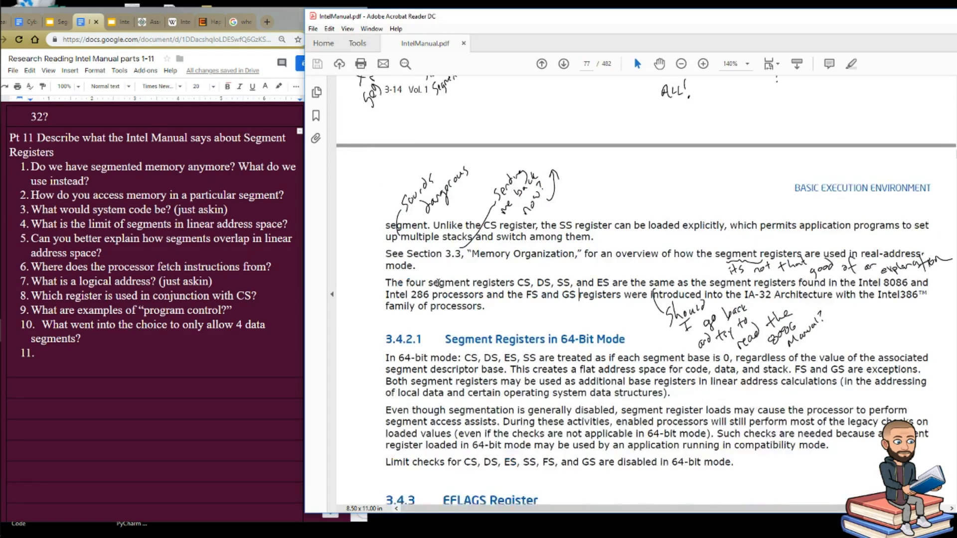
click(78, 359)
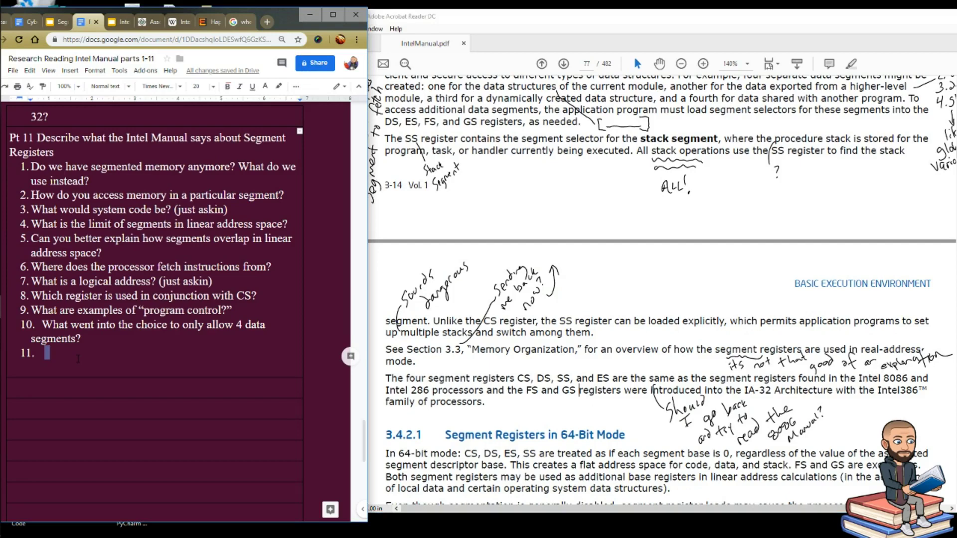
Write question 11: "What did you learn about segment registers?".
click(108, 394)
text(What )
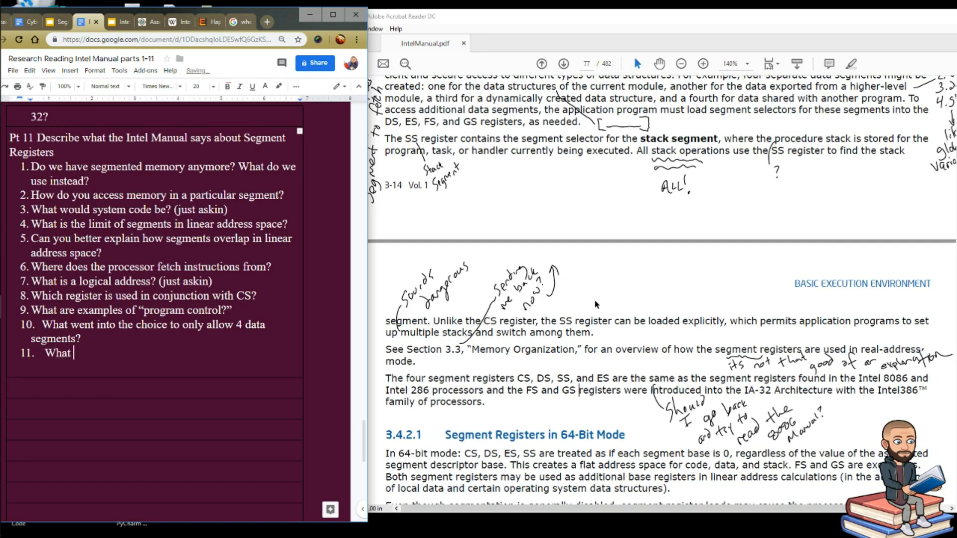
text(did you learn about s)
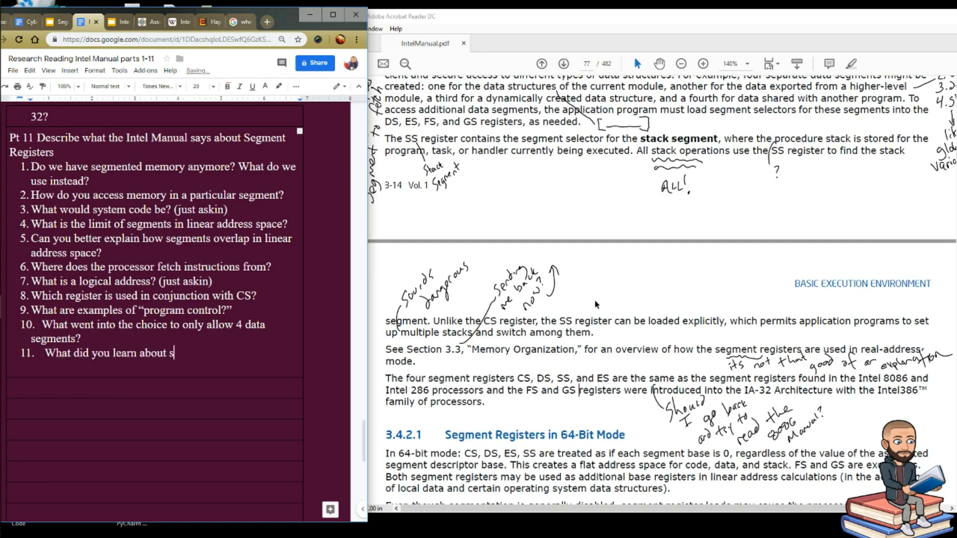
text(egment registers)
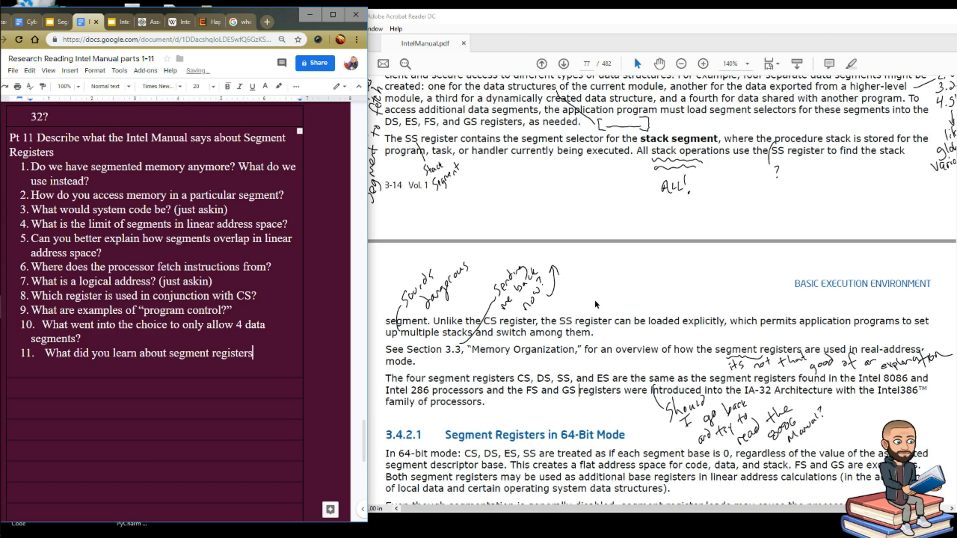
text(?)
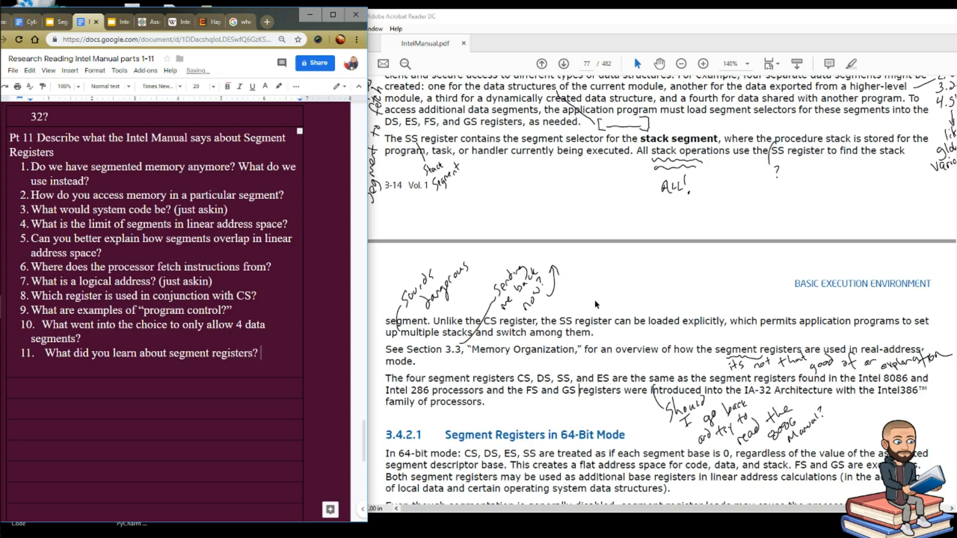